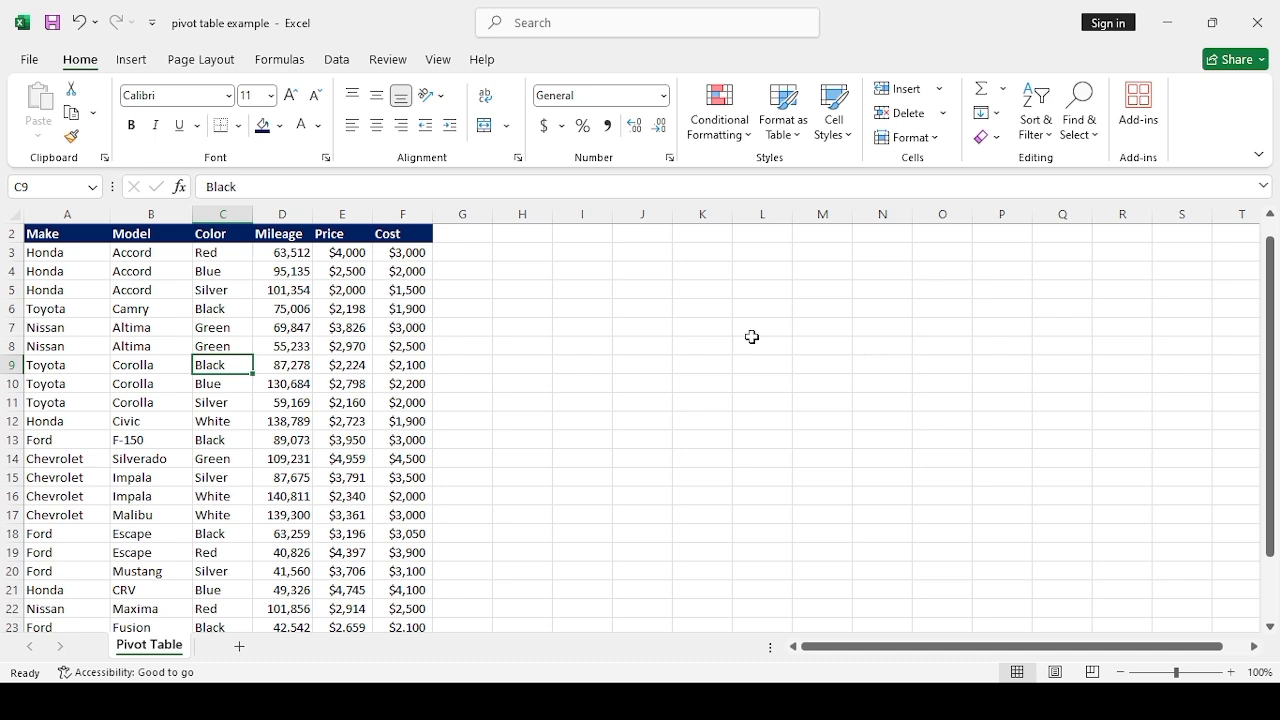
Widen the Price column of the car data table slightly.
click(545, 400)
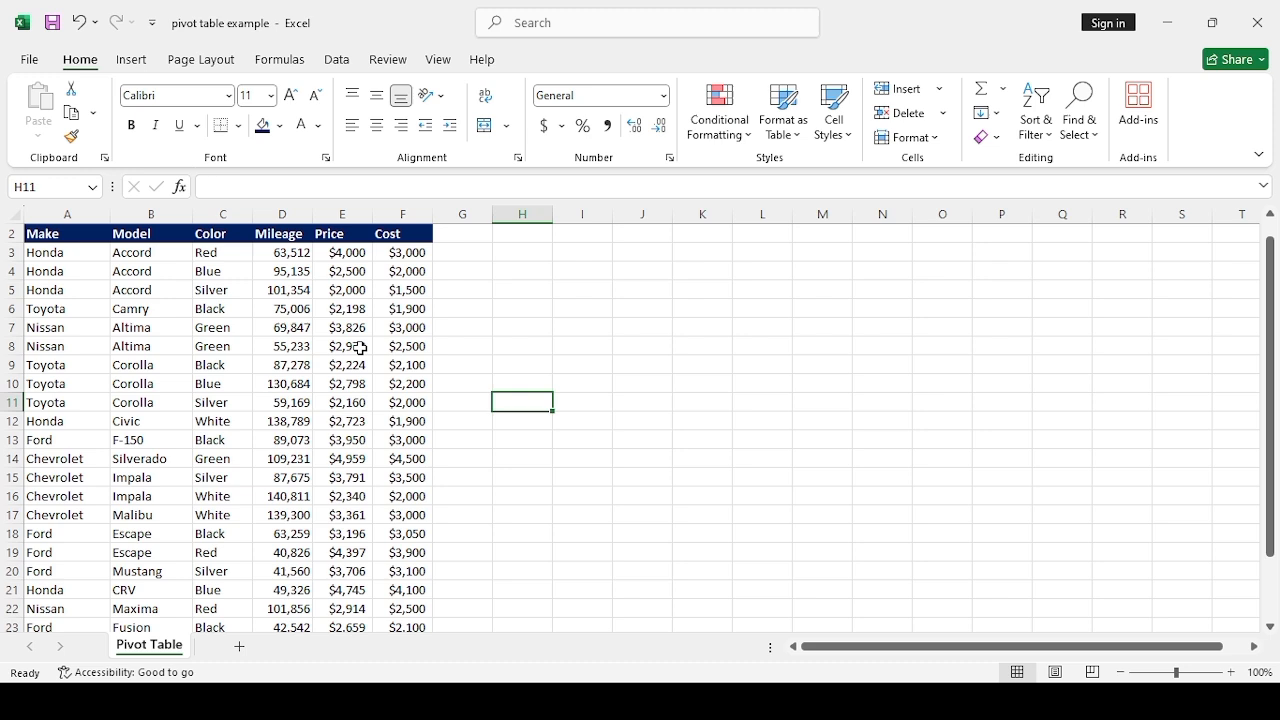
click(75, 268)
click(56, 253)
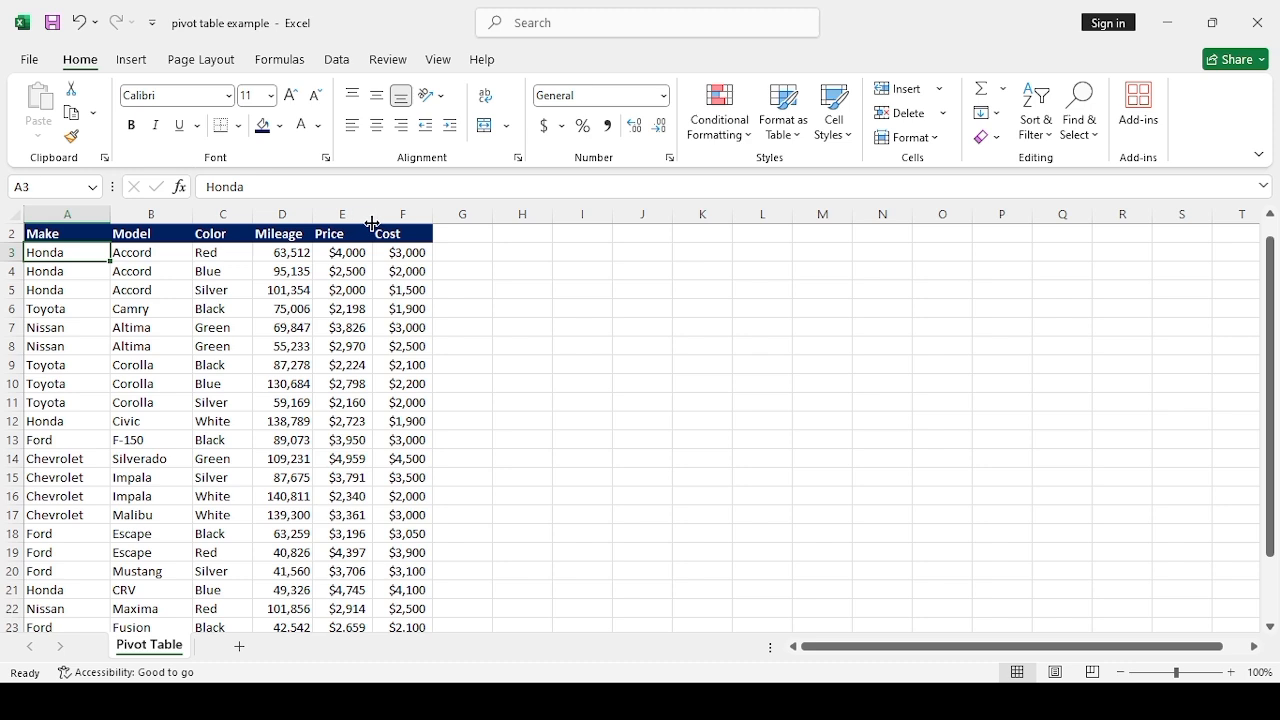
drag(367, 221, 391, 222)
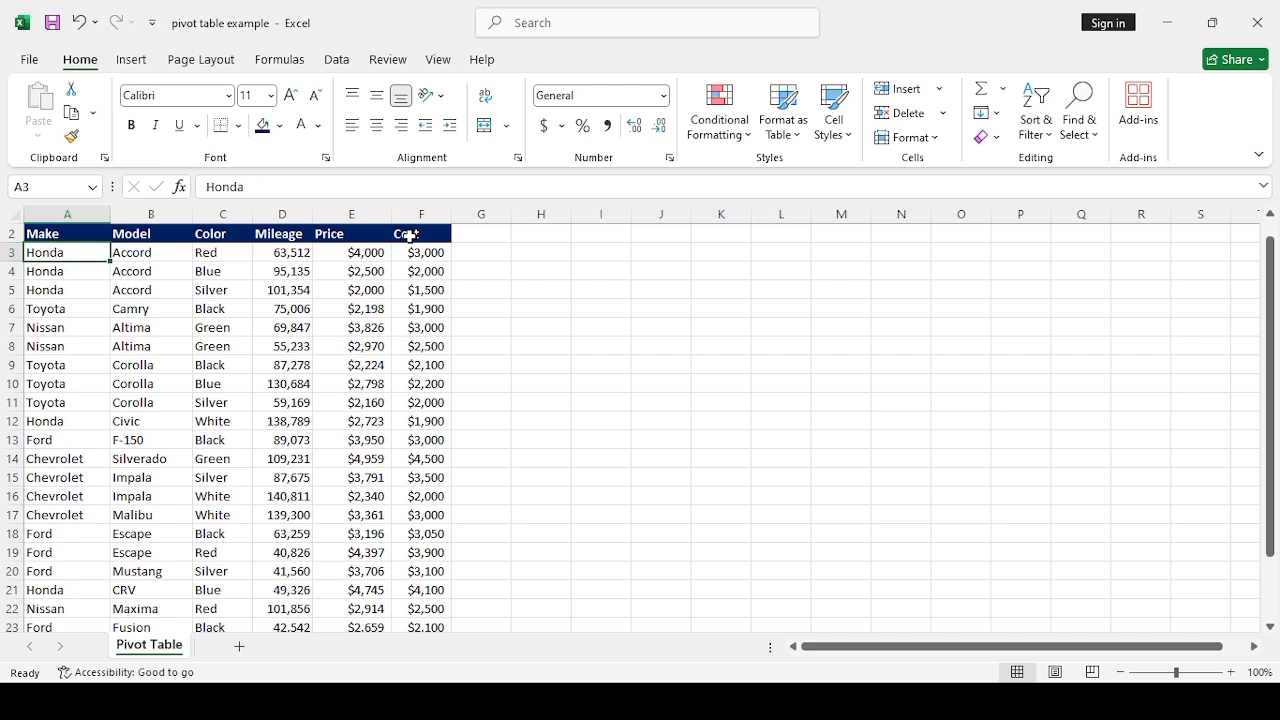
Insert a PivotTable on a new worksheet using the whole car data table, A2:F26, including its headers.
click(56, 232)
key(ctrl+b)
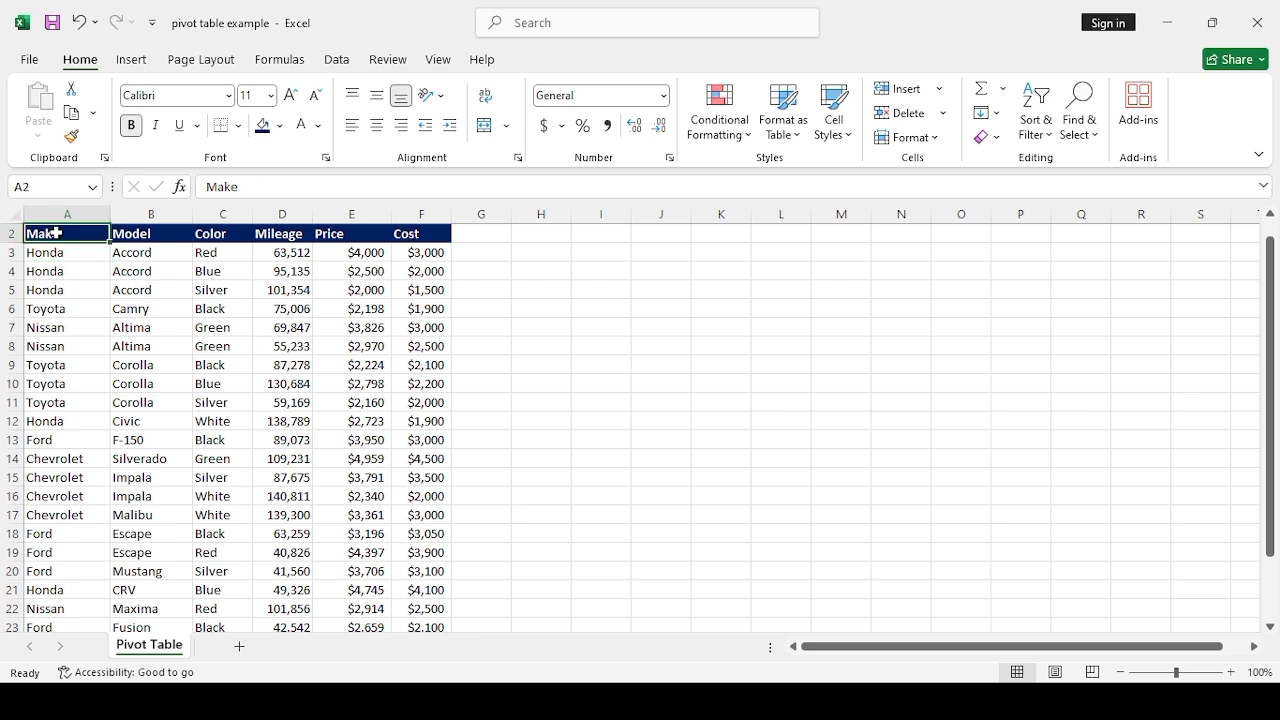
key(ctrl+shift+End)
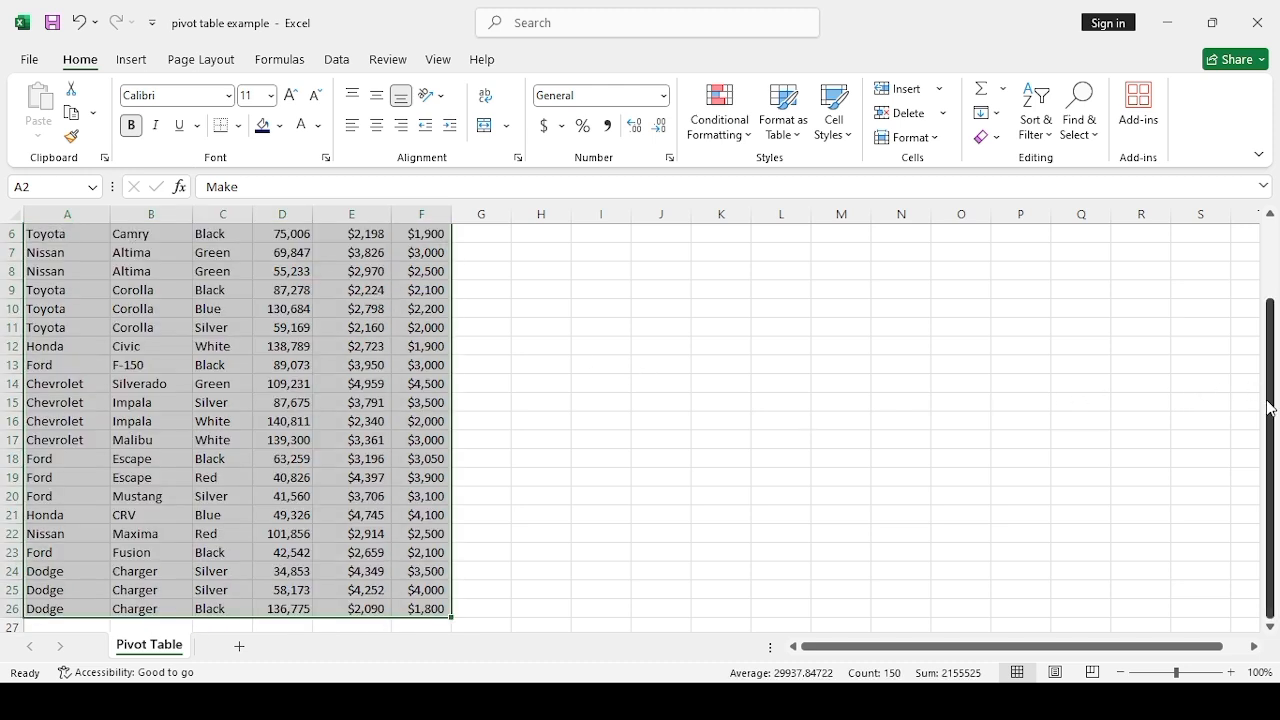
drag(1270, 408, 1268, 234)
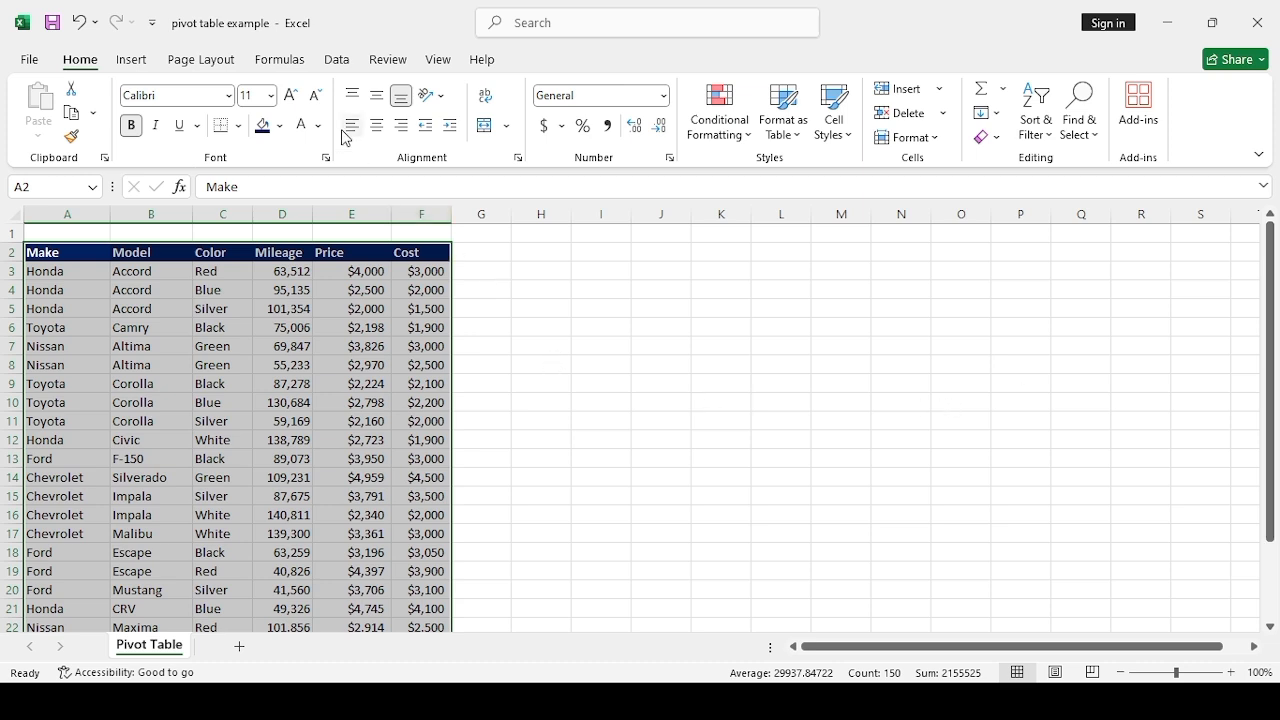
click(140, 66)
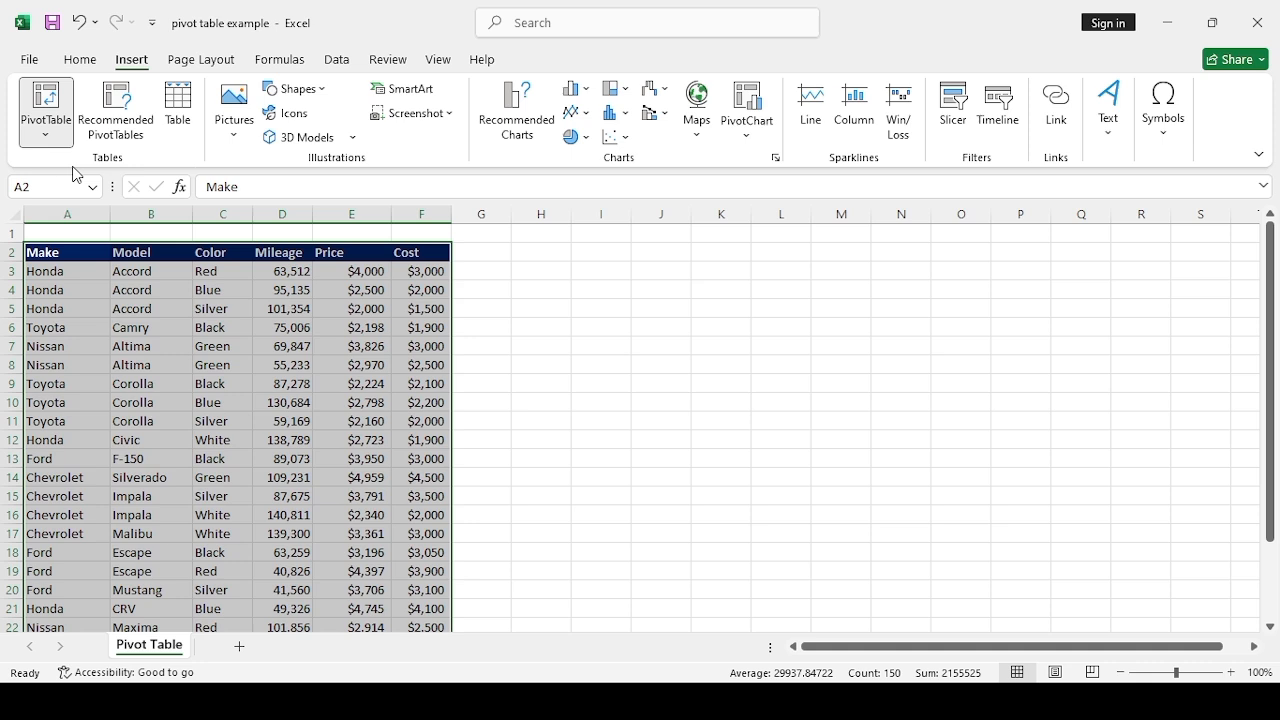
click(73, 168)
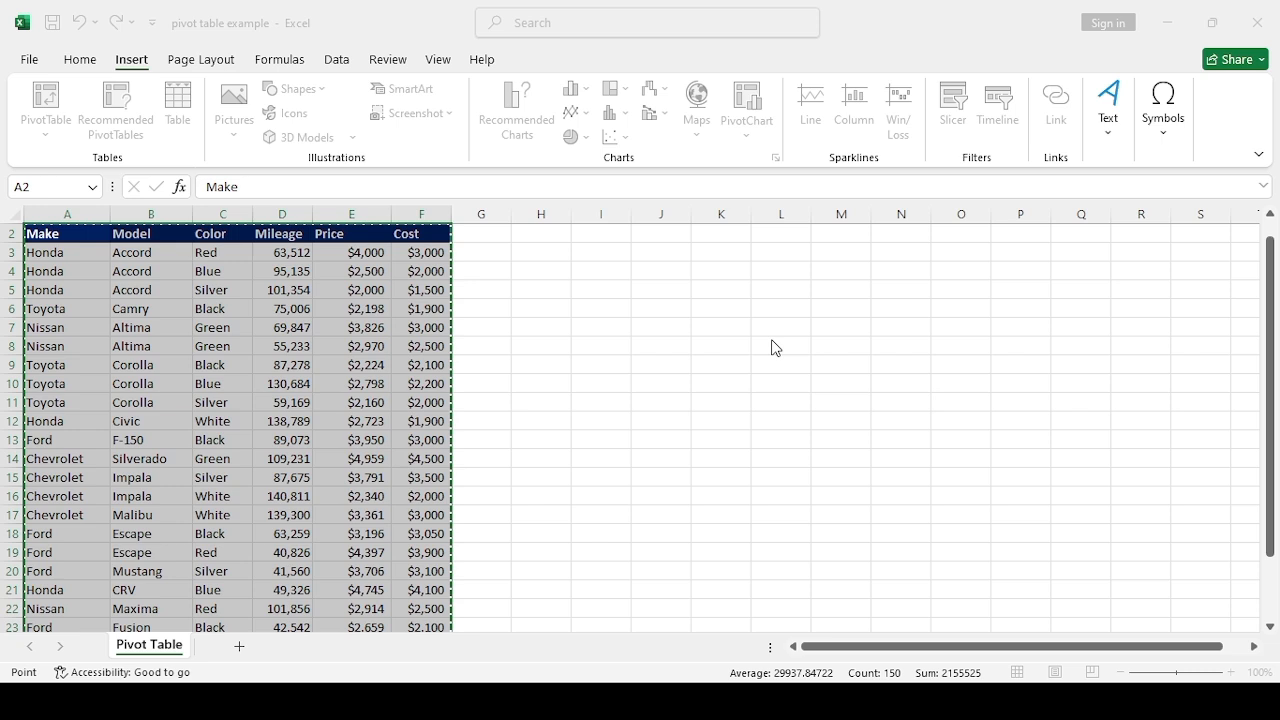
click(629, 440)
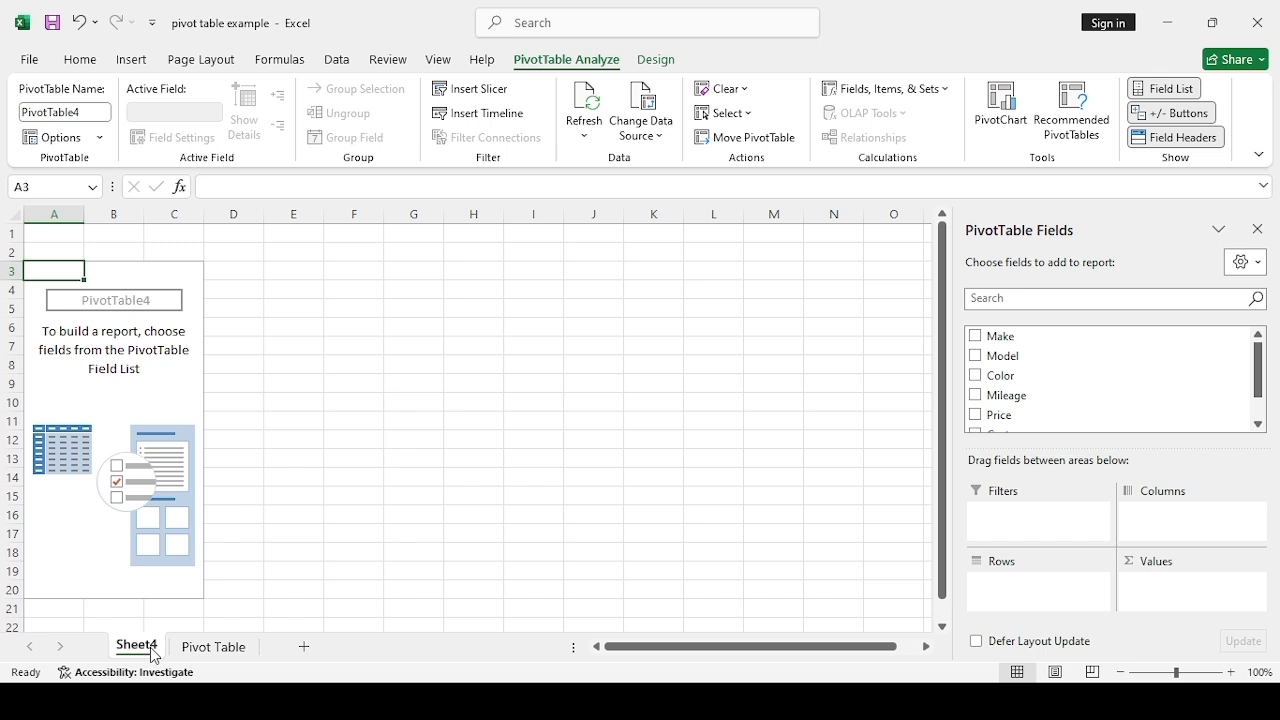
Rename the new PivotTable worksheet as "pivot analysis".
key(alt+h)
key(o)
key(r)
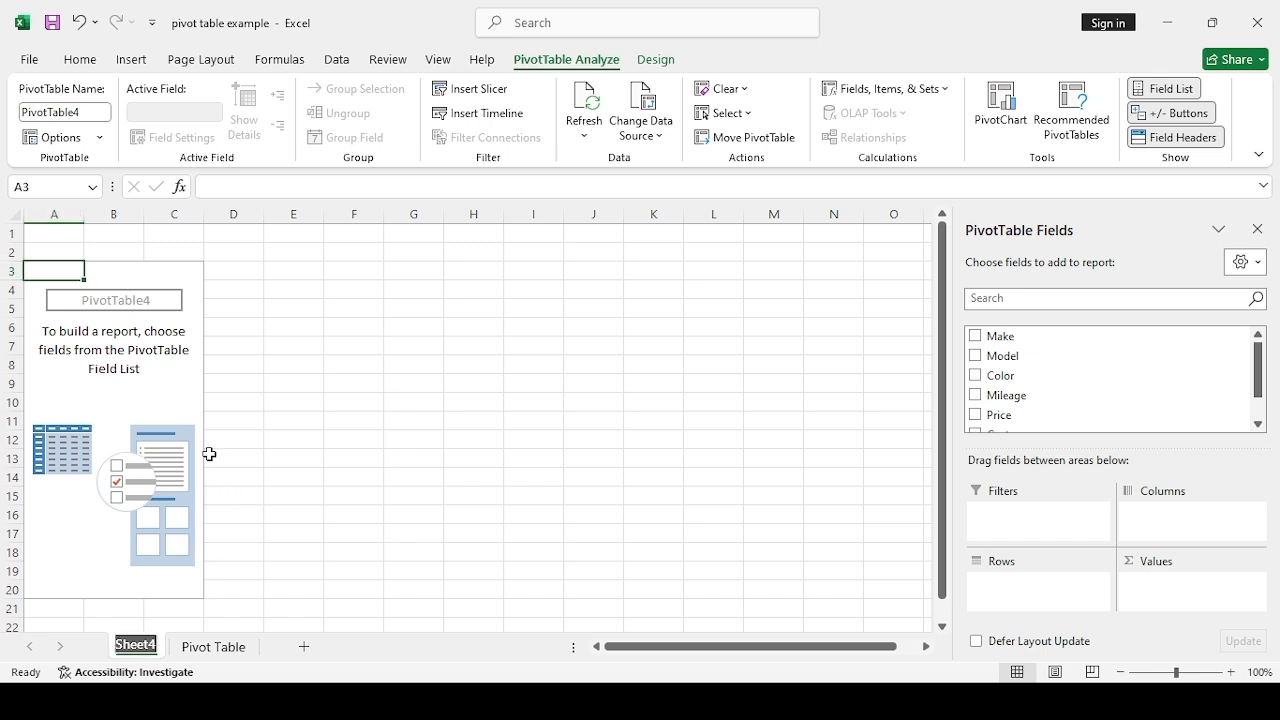
text(pi)
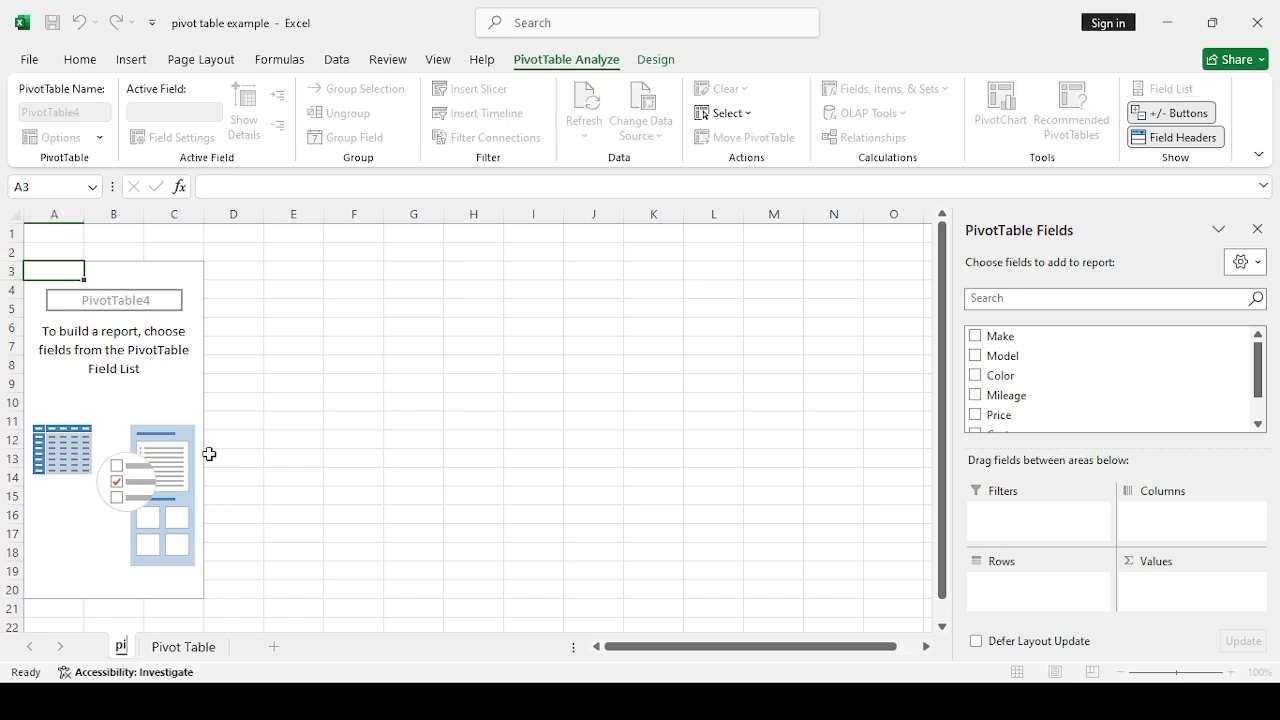
text(voot)
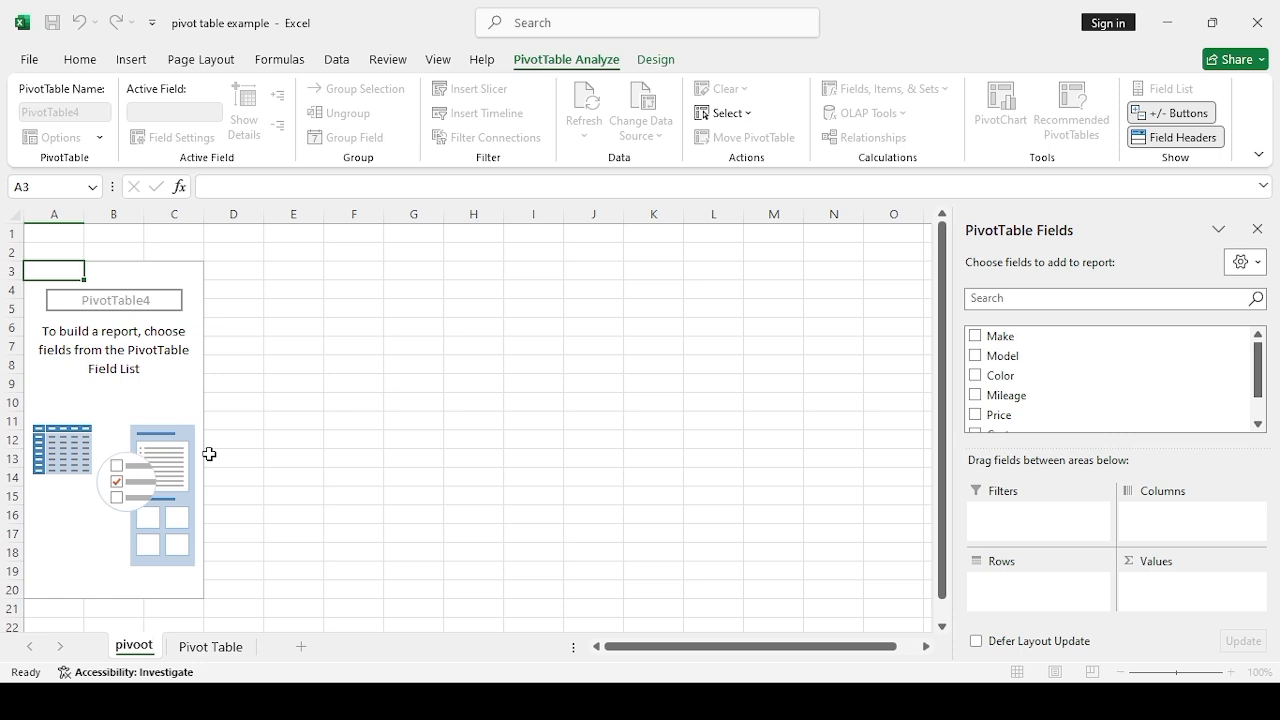
key(BackSpace)
key(BackSpace)
text(t)
key(Return)
text(analya)
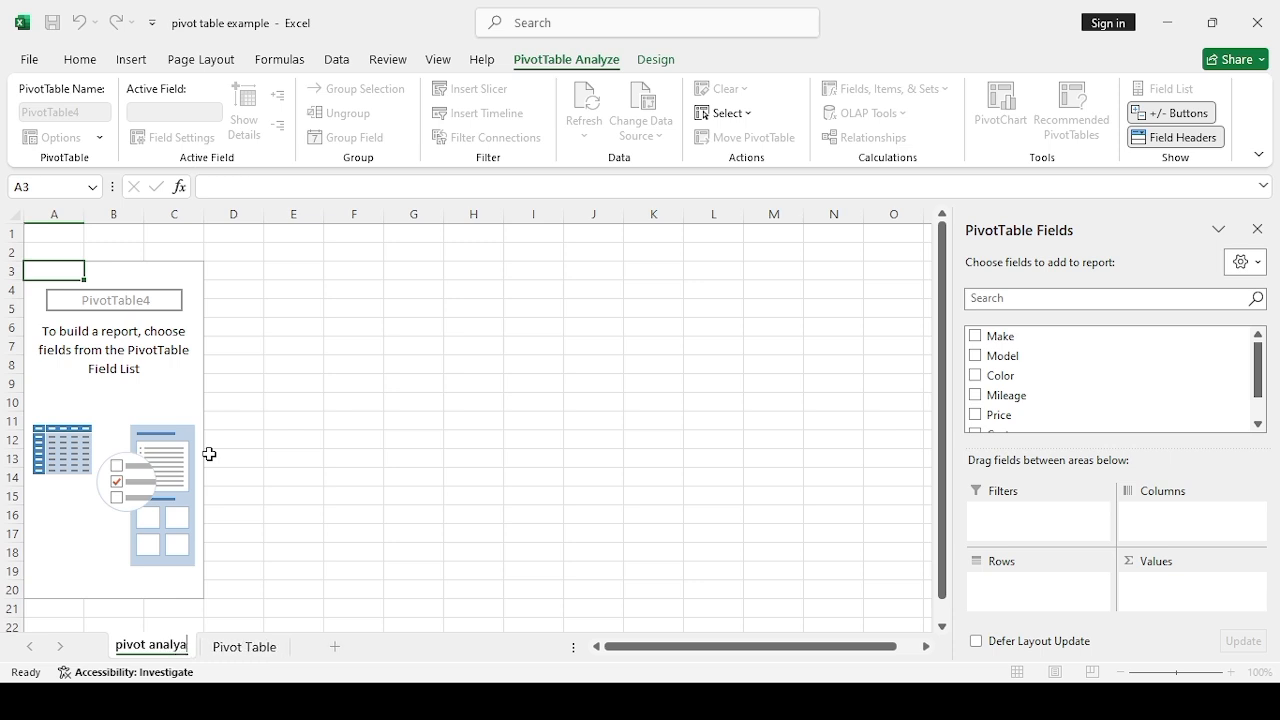
key(BackSpace)
text(sis)
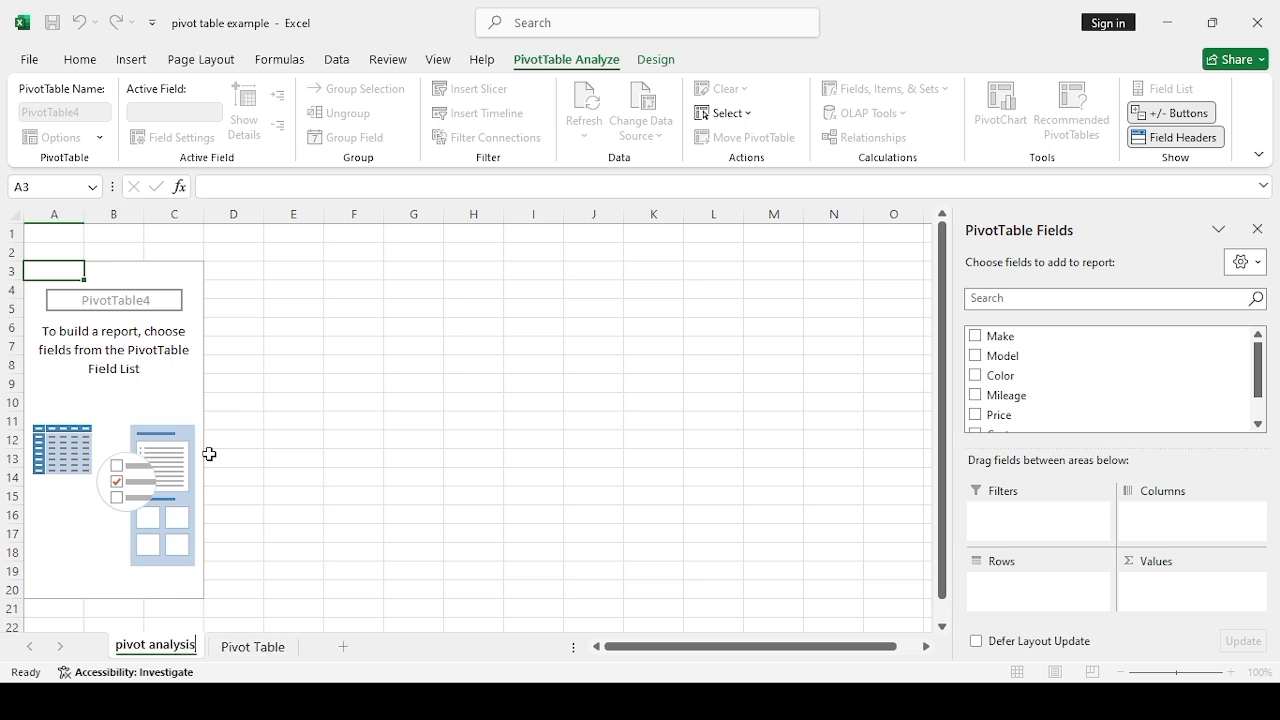
key(Return)
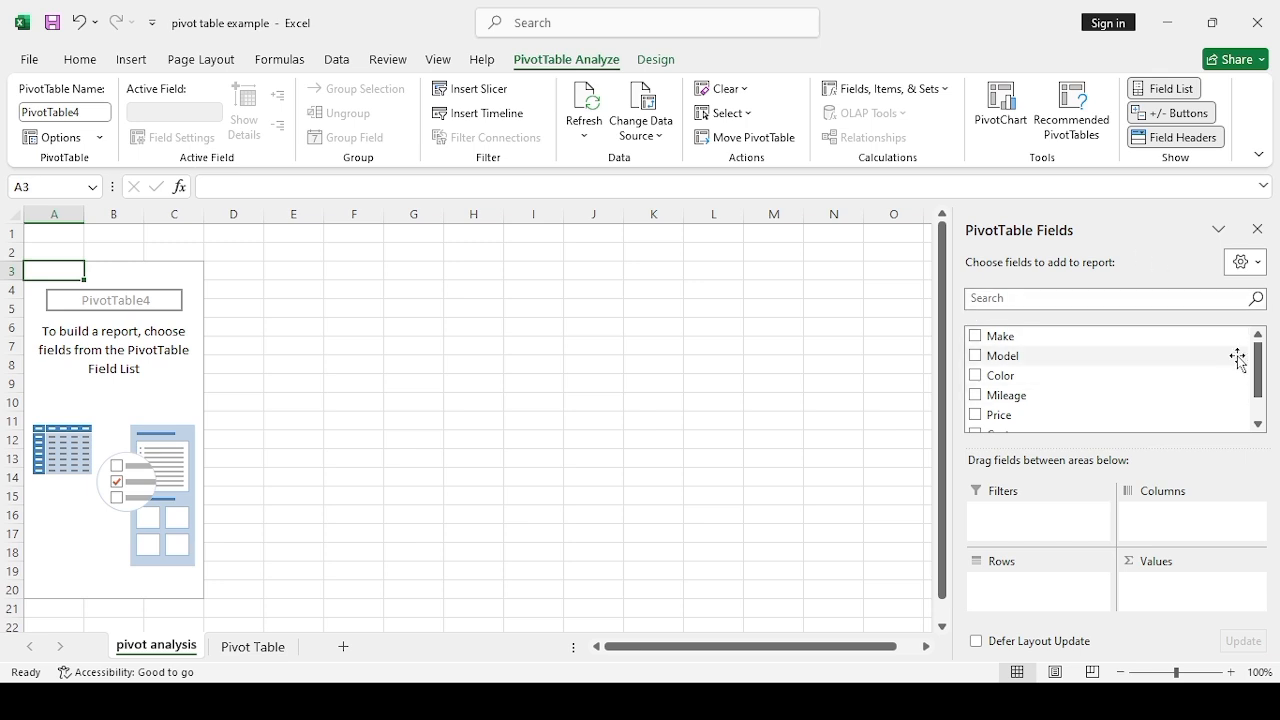
Build the pivot table with Make as the row field and the sum of Cost as the value field.
mouse_move(1259, 370)
mouse_down()
mouse_move(1258, 392)
mouse_move(1258, 376)
mouse_up()
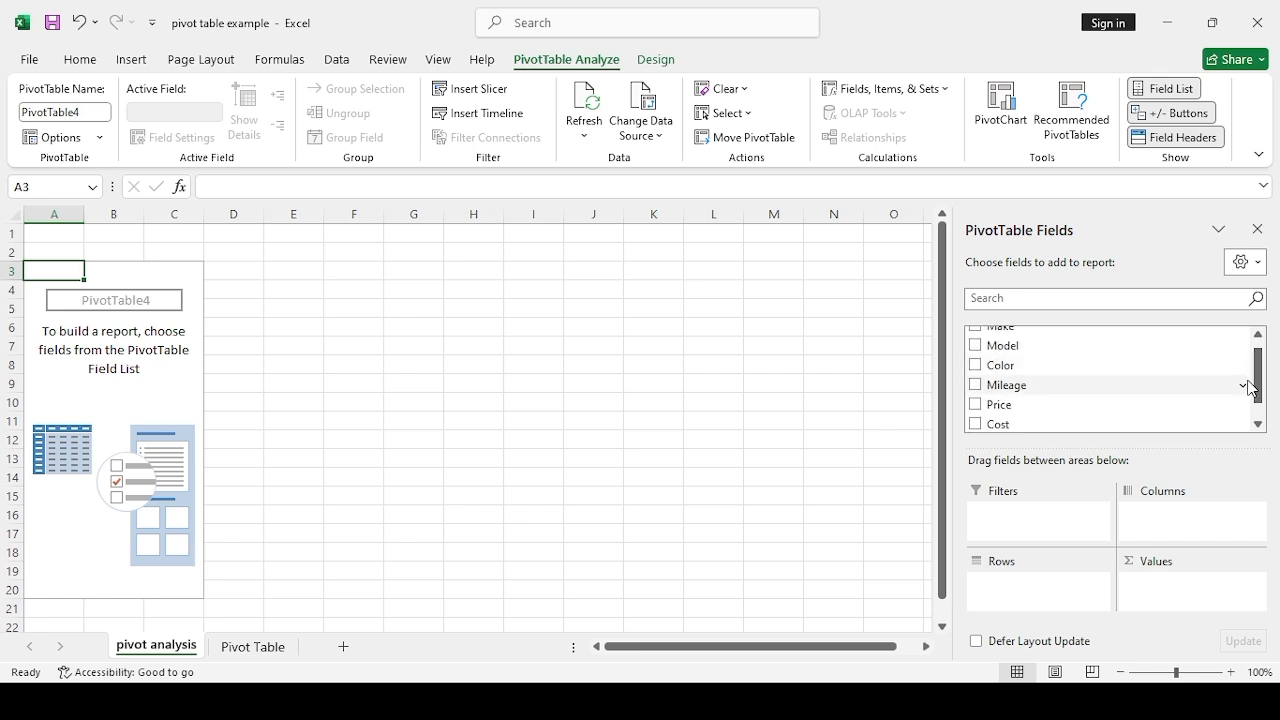
click(263, 648)
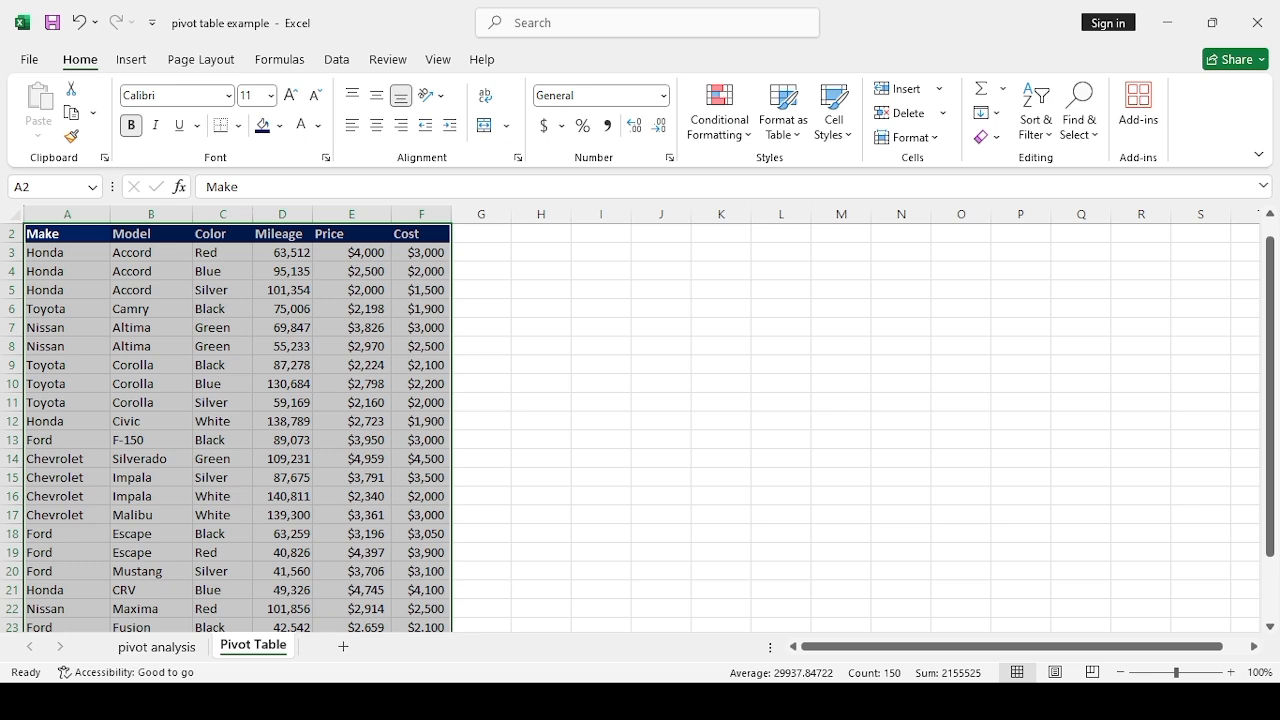
click(147, 655)
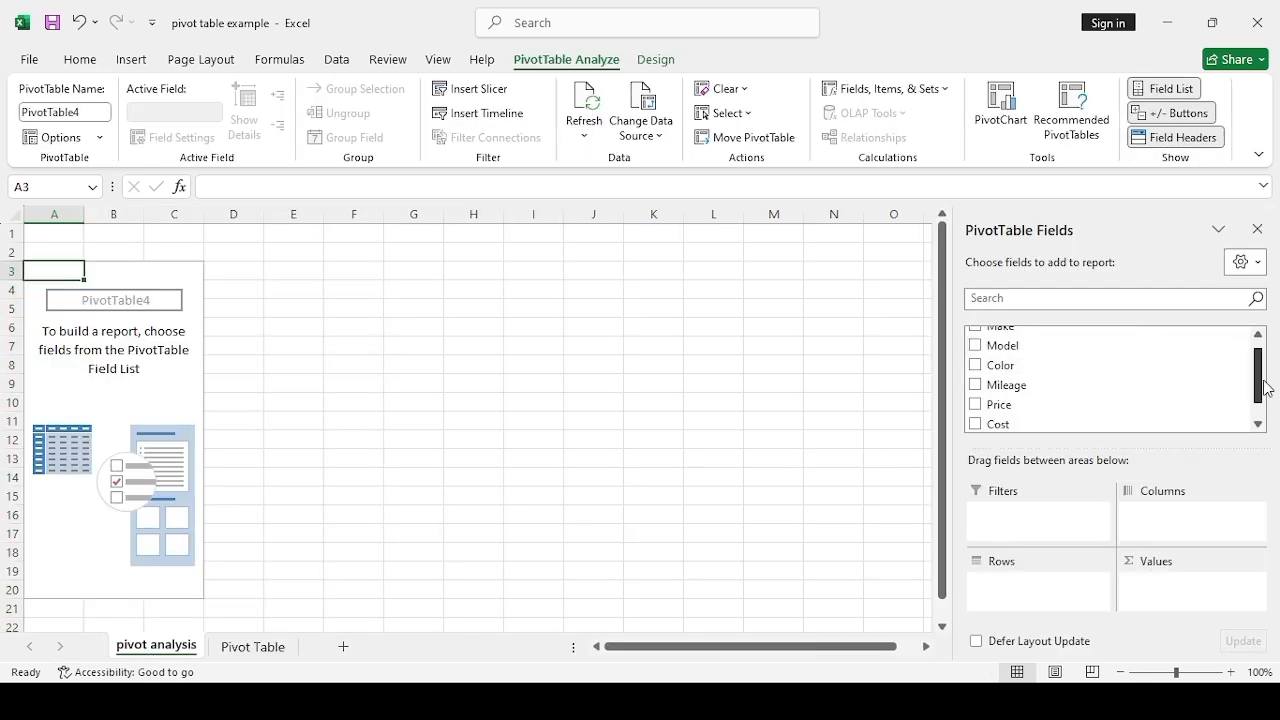
drag(1262, 379, 1260, 364)
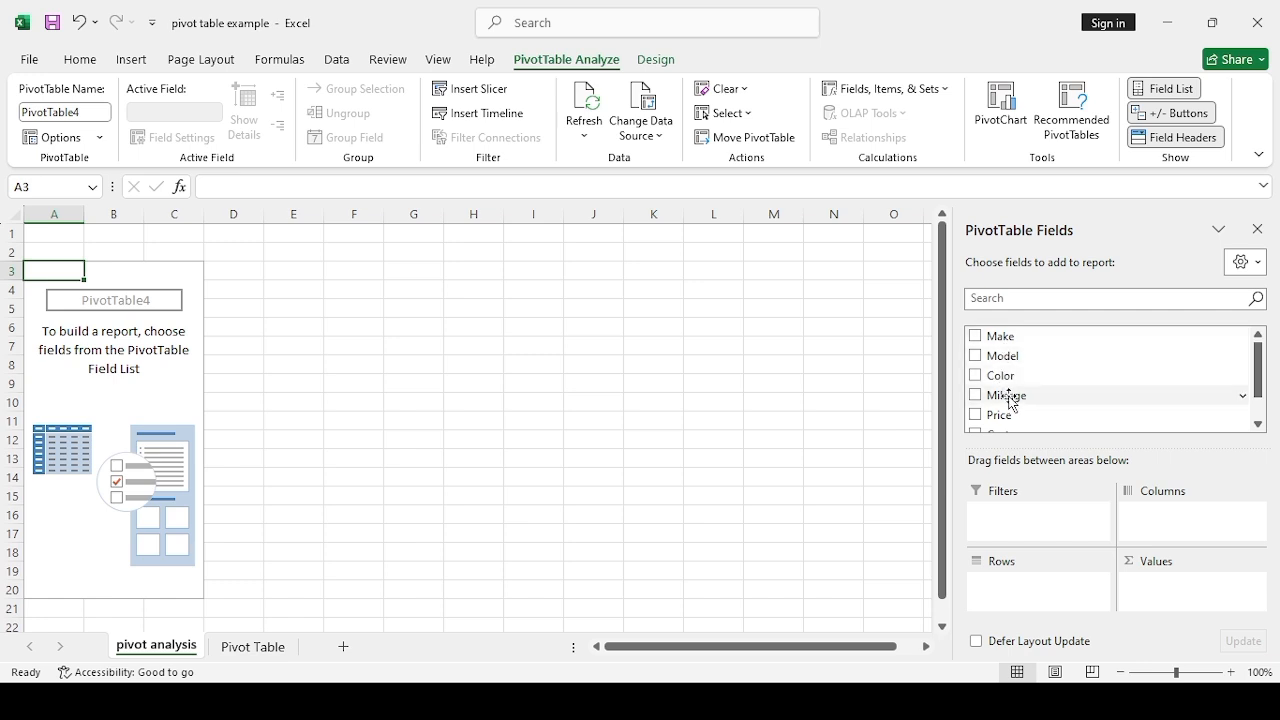
drag(1259, 388, 1260, 405)
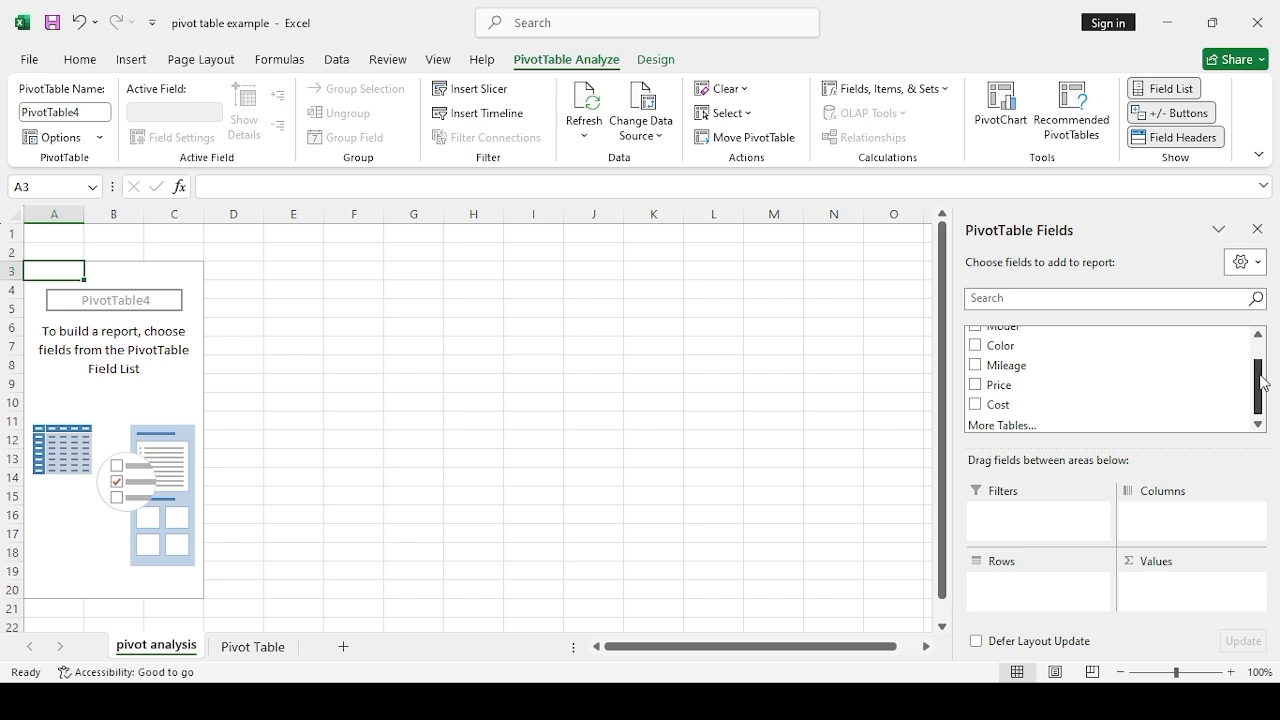
scroll(1263, 385, up, 2)
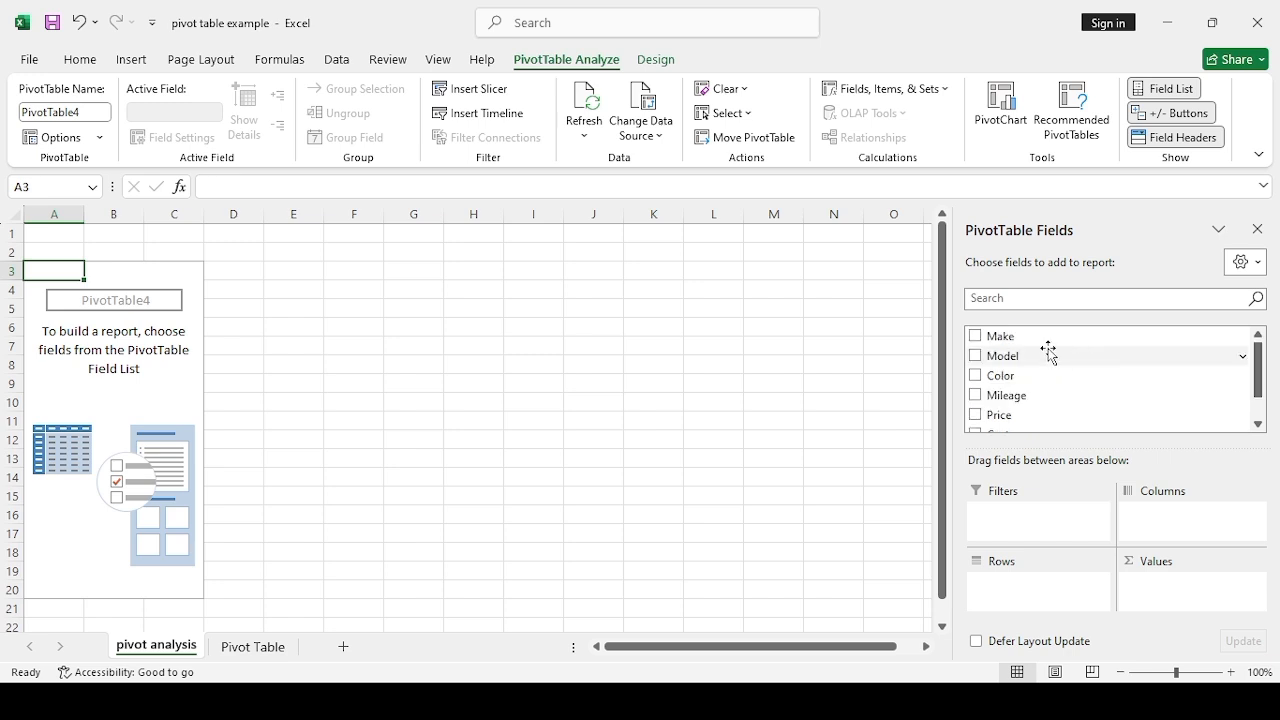
drag(1039, 344, 1025, 584)
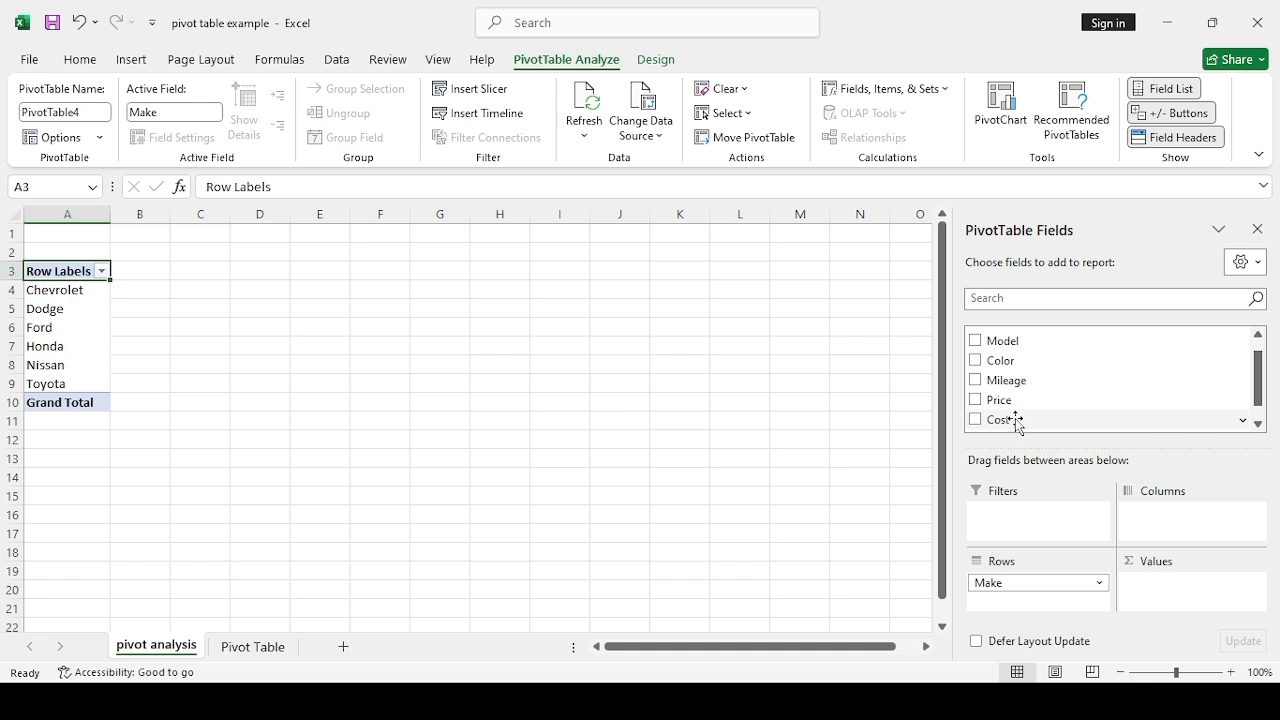
drag(1016, 420, 1175, 609)
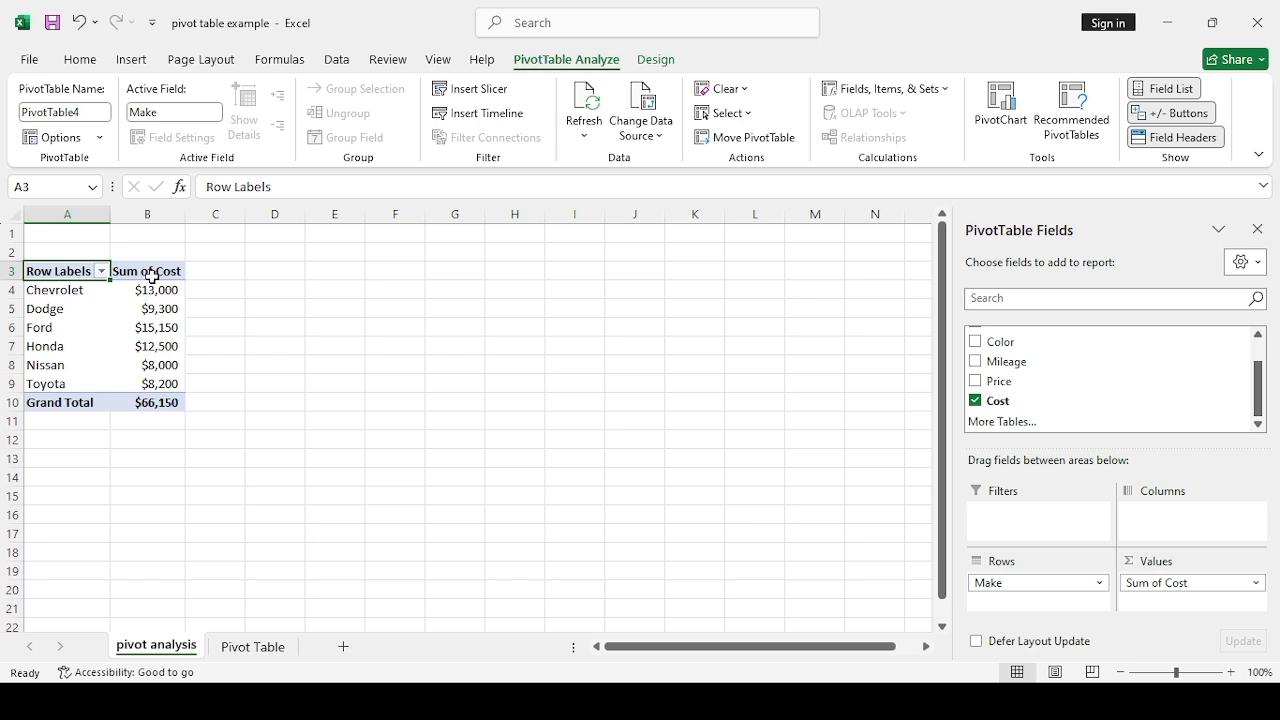
Examine the summed cost of each make and the grand total in the pivot table.
click(65, 293)
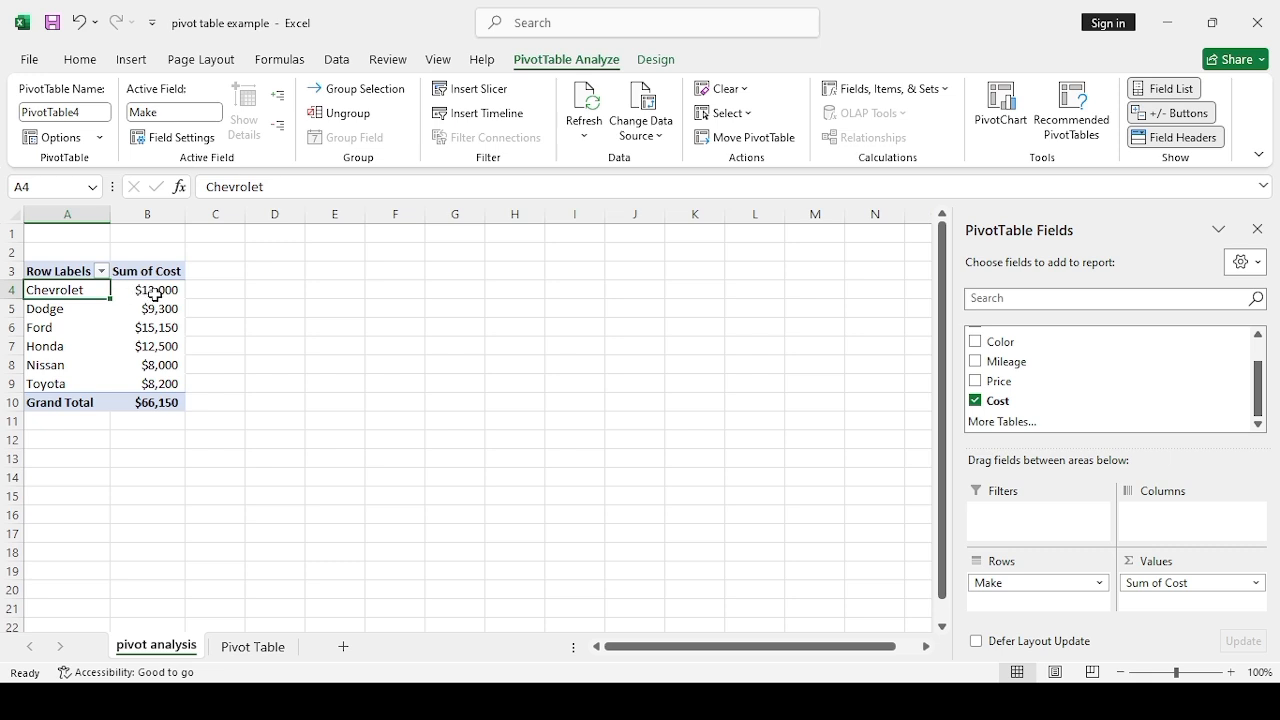
click(56, 309)
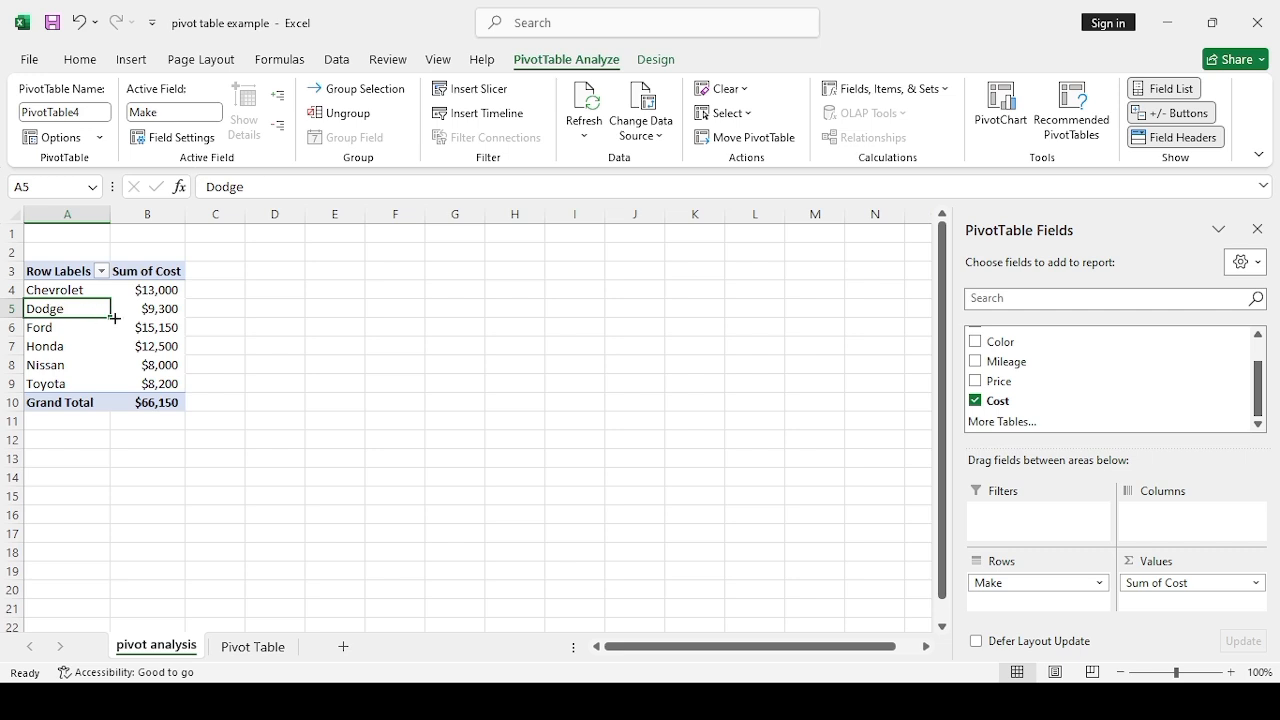
click(144, 321)
click(141, 307)
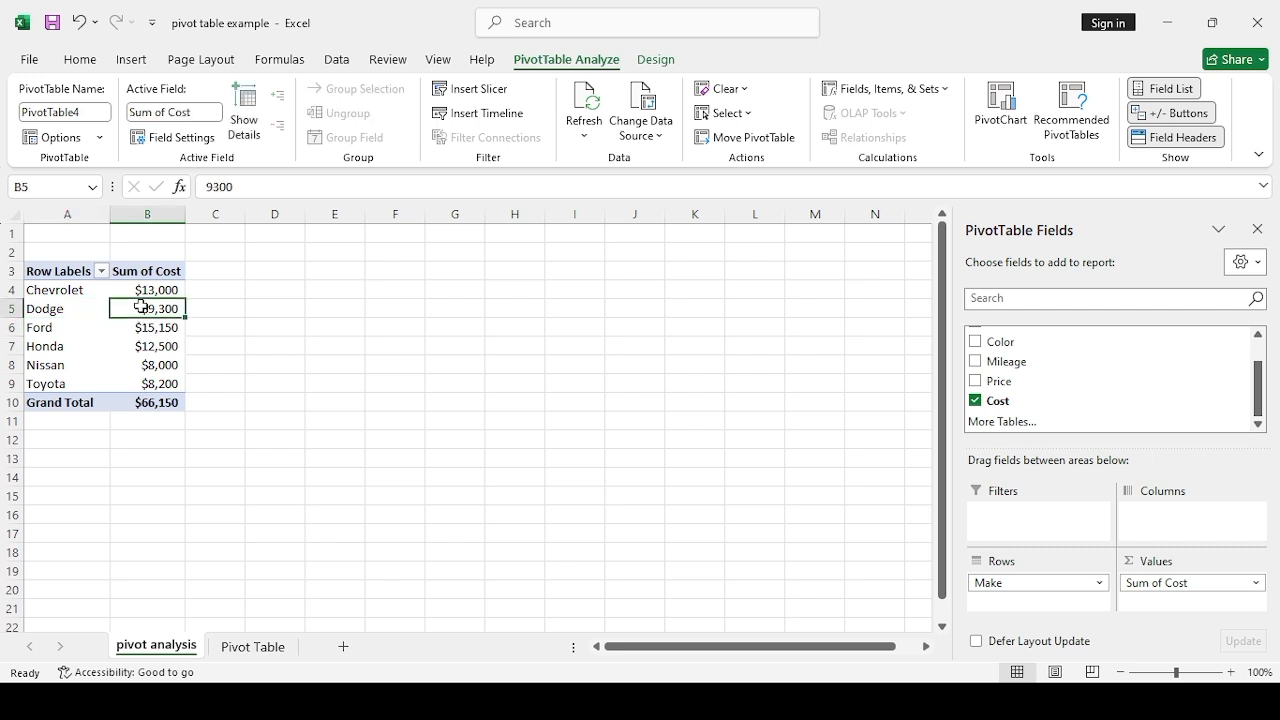
click(60, 366)
click(127, 370)
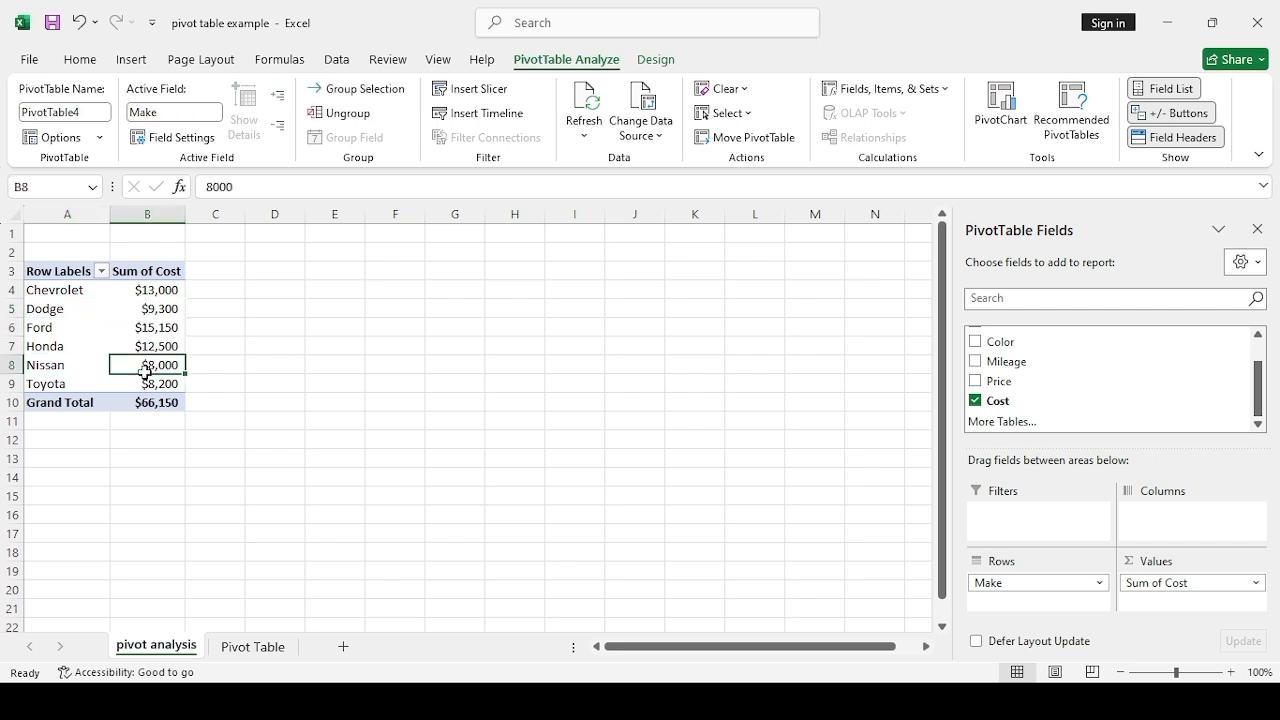
click(42, 384)
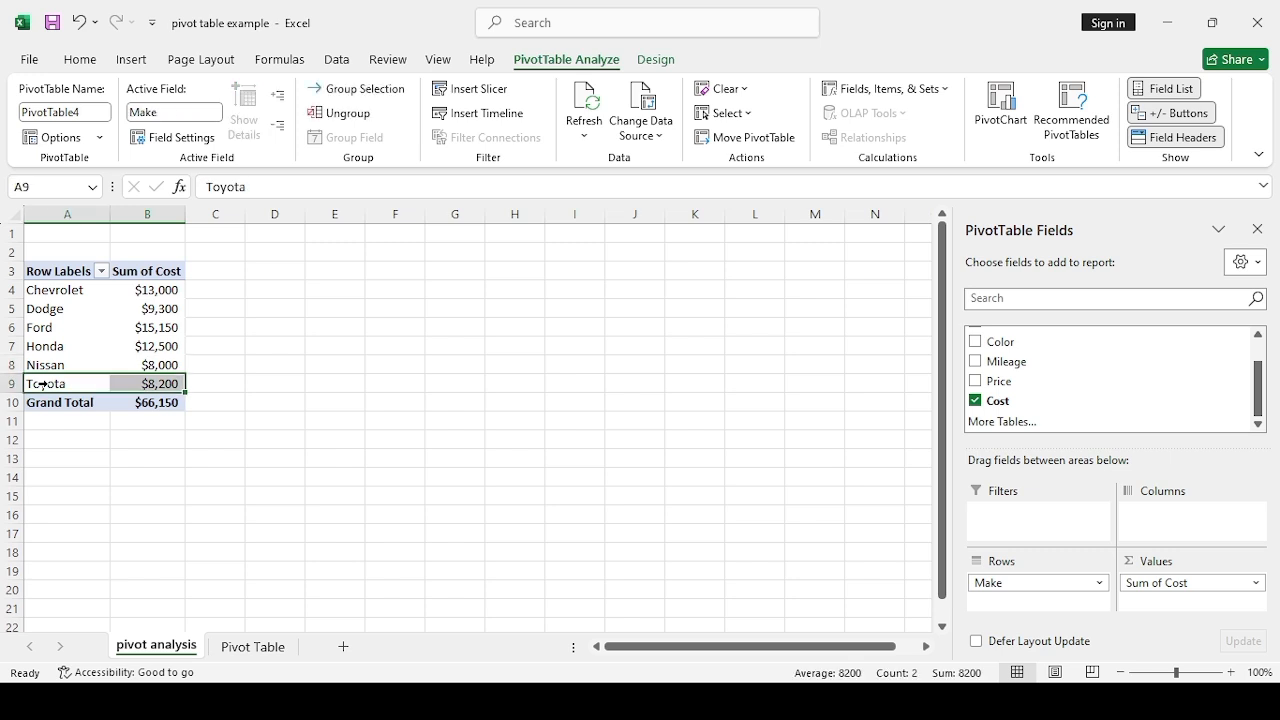
click(150, 437)
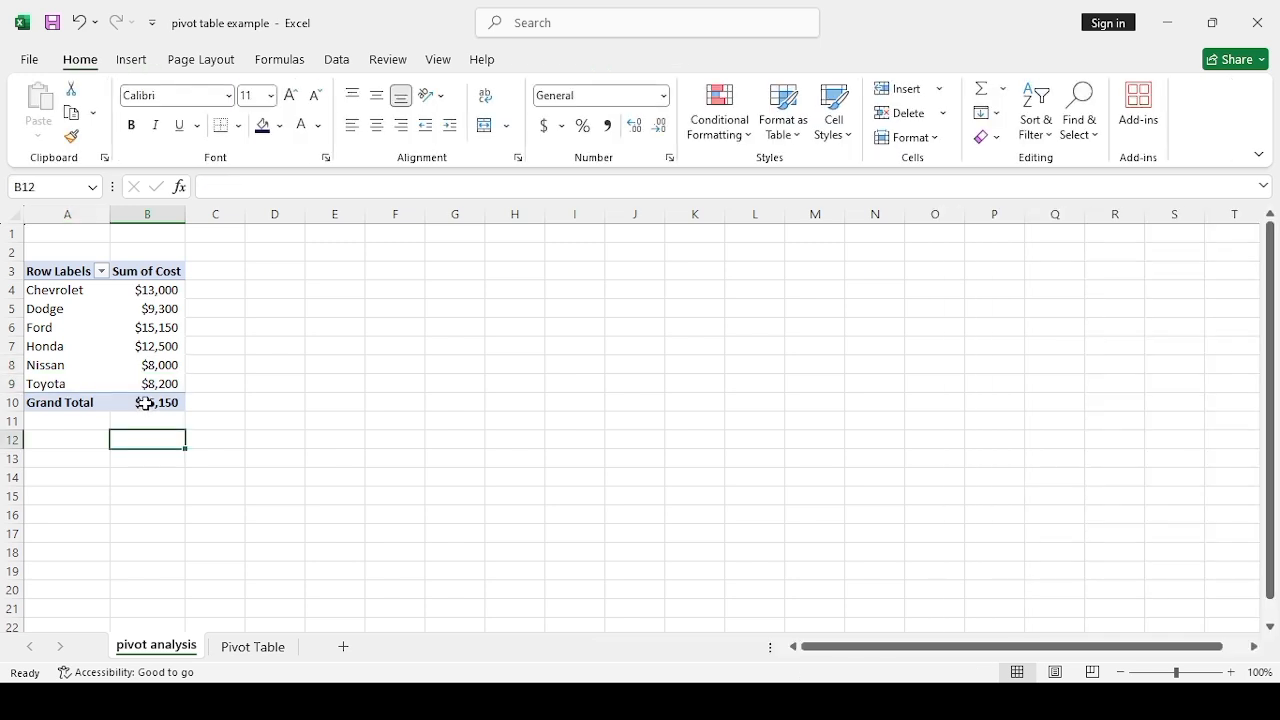
click(957, 437)
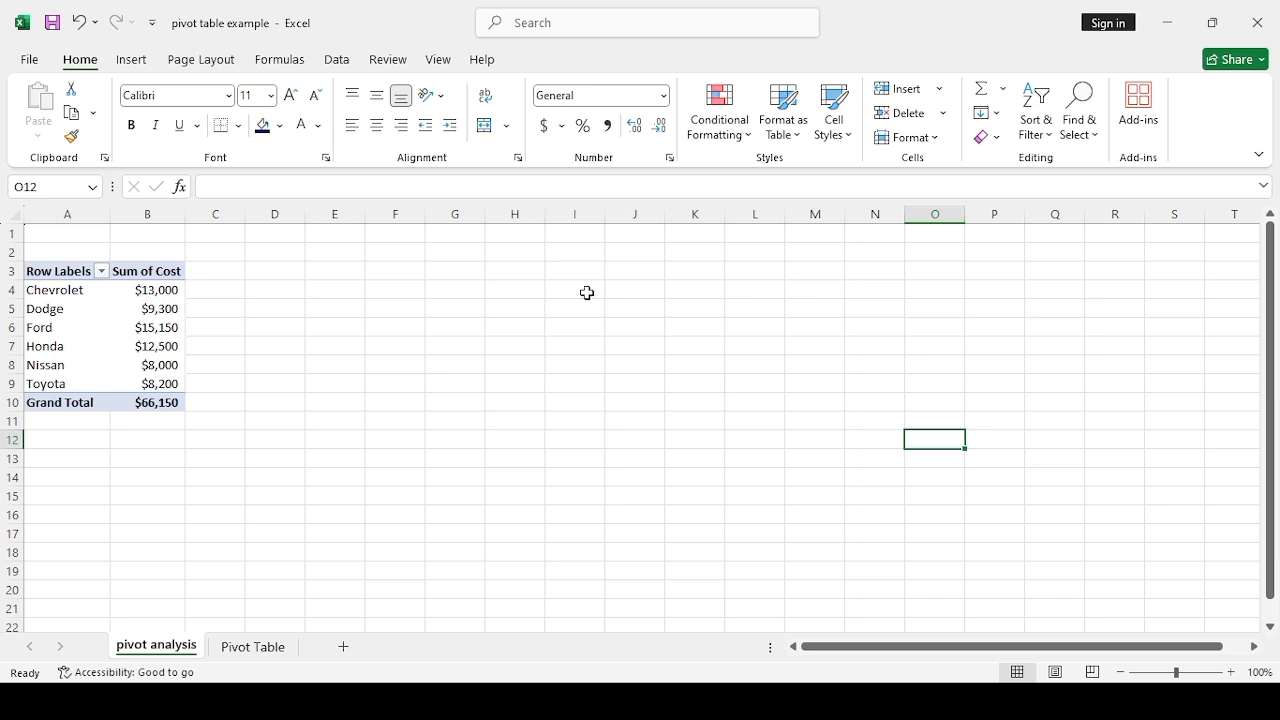
click(98, 347)
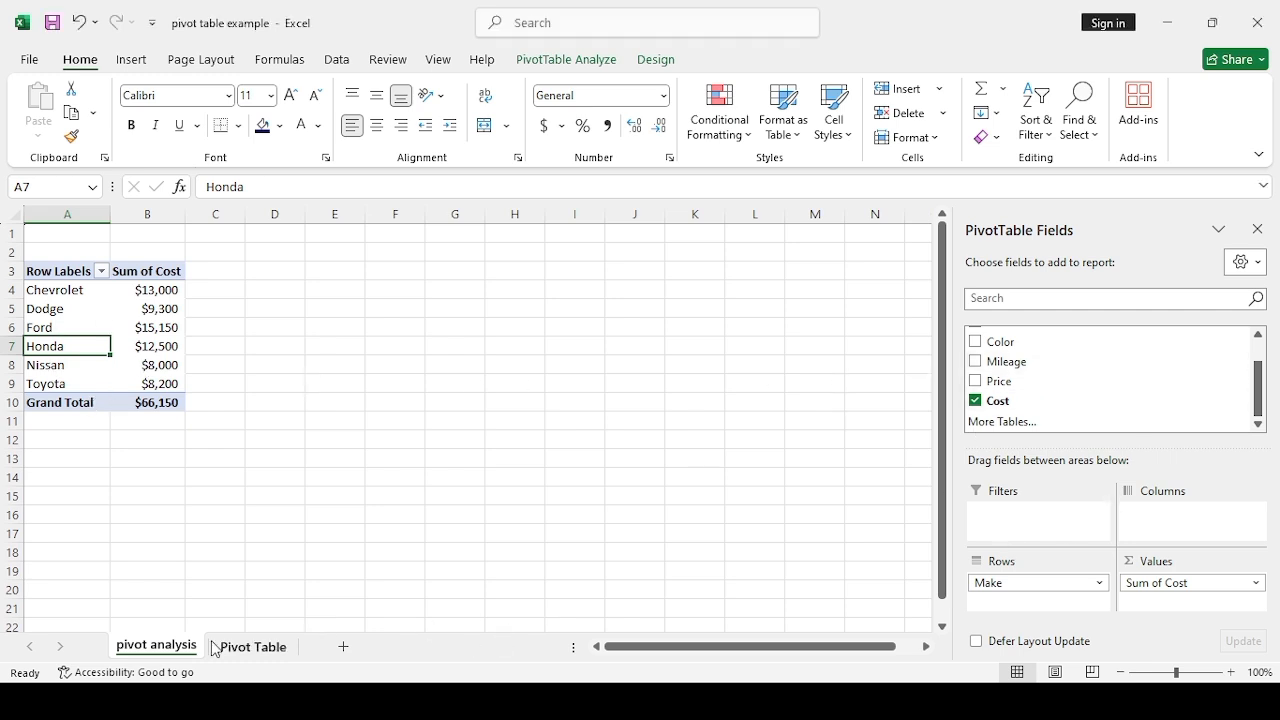
Add the sum of Price as a second value field beside the sum of Cost in the "pivot analysis" pivot table.
click(241, 655)
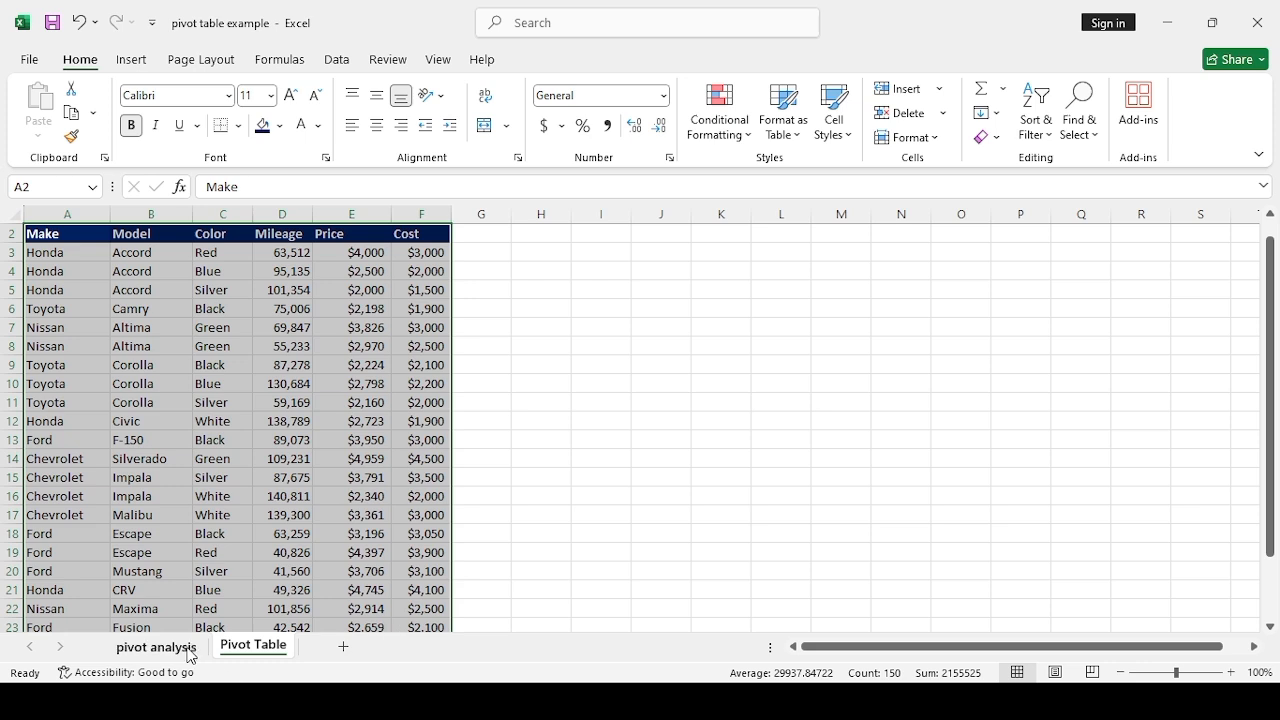
click(157, 647)
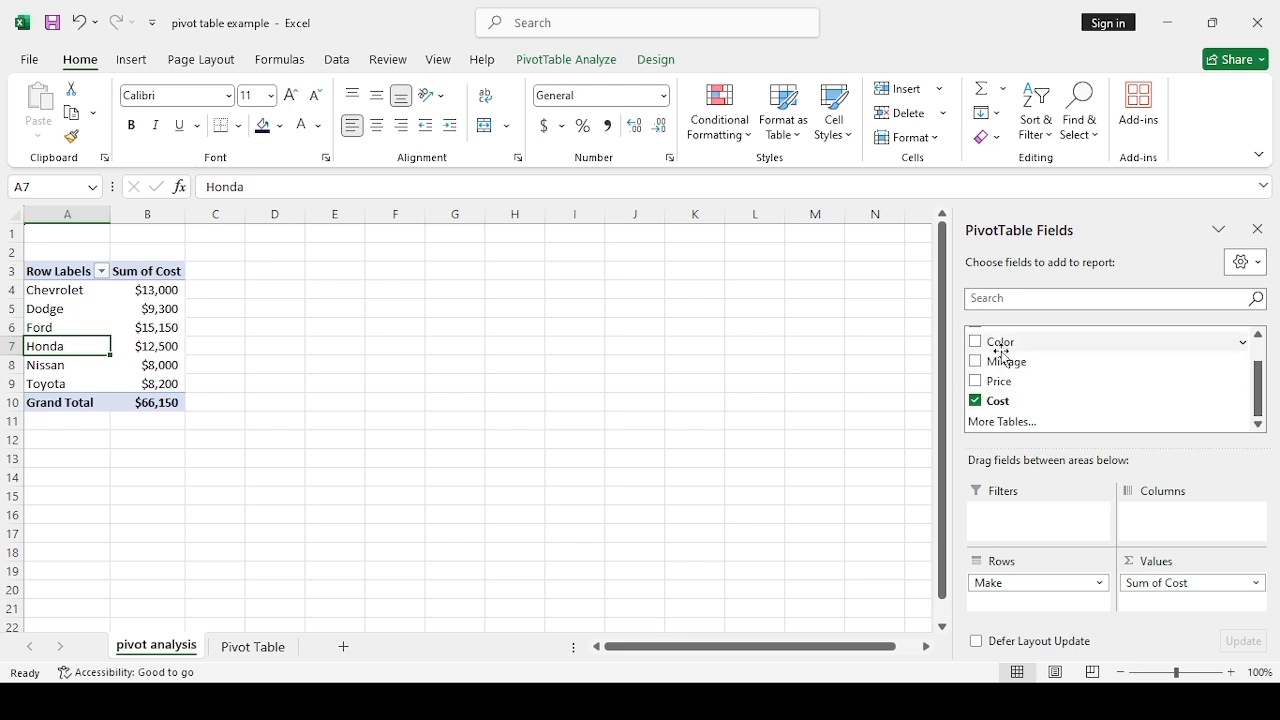
scroll(1258, 368, up, 1)
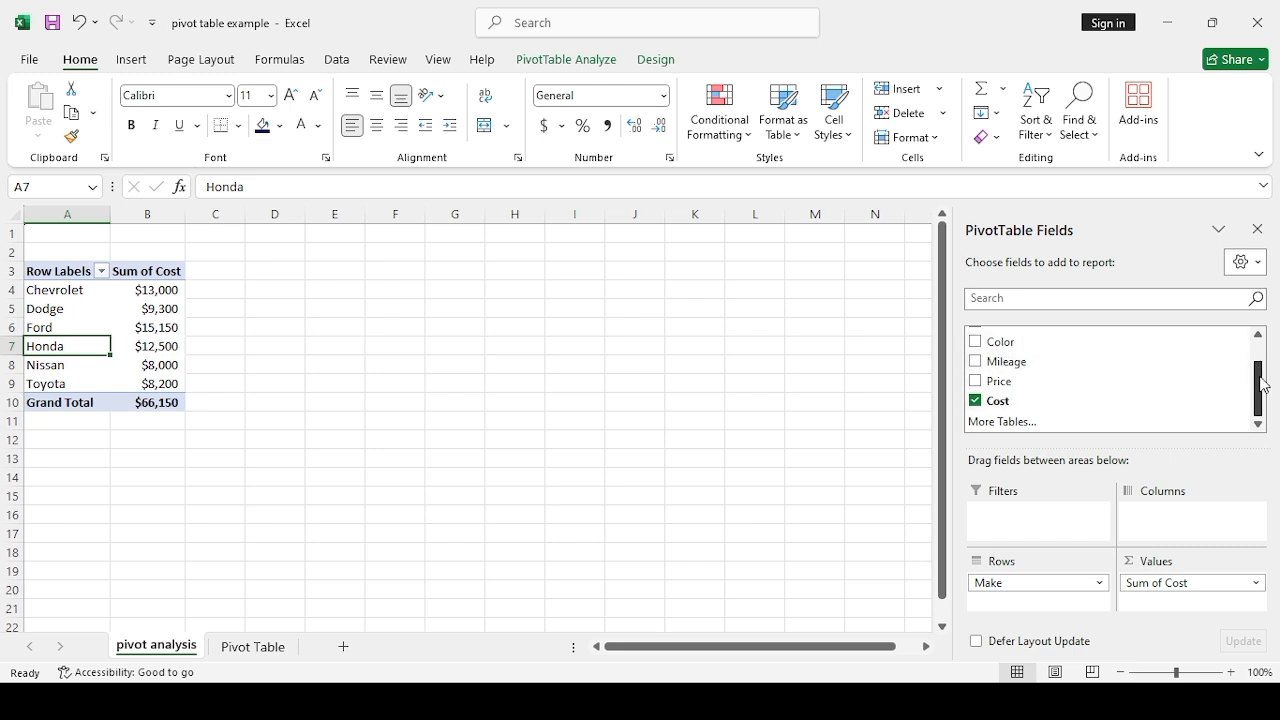
scroll(1263, 376, up, 1)
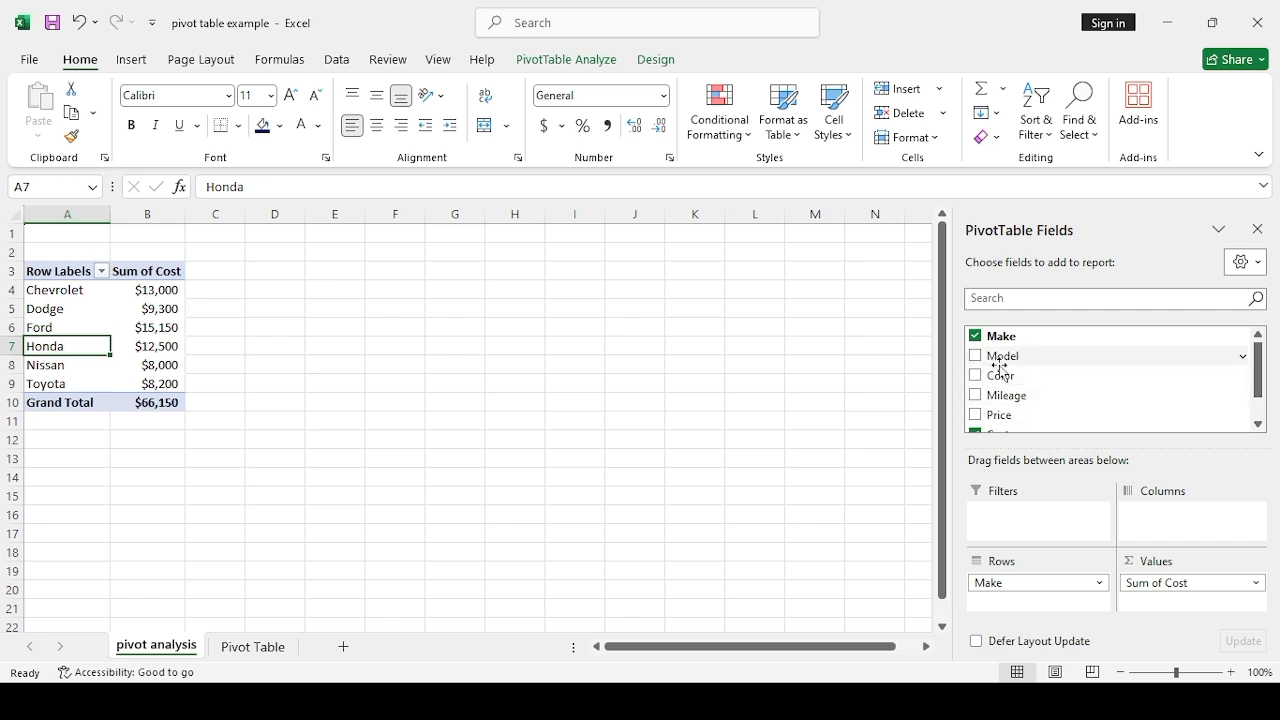
drag(1261, 377, 1261, 396)
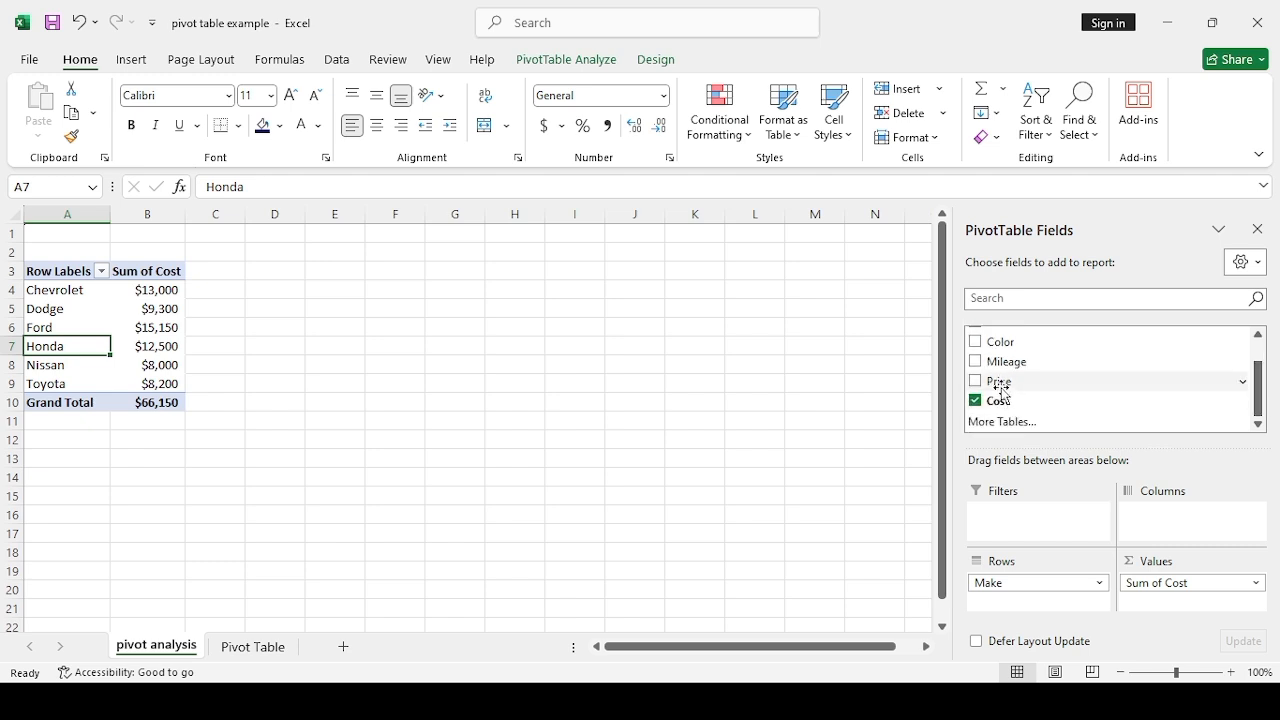
drag(1000, 379, 1158, 612)
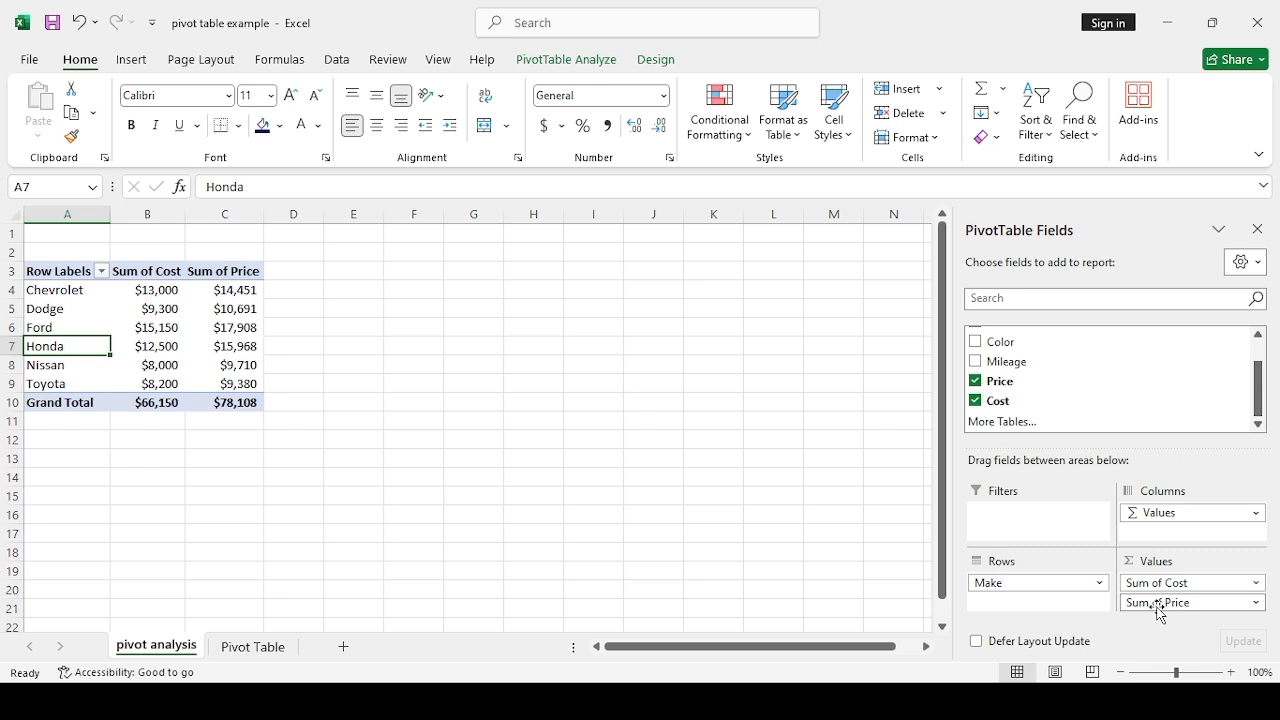
click(161, 290)
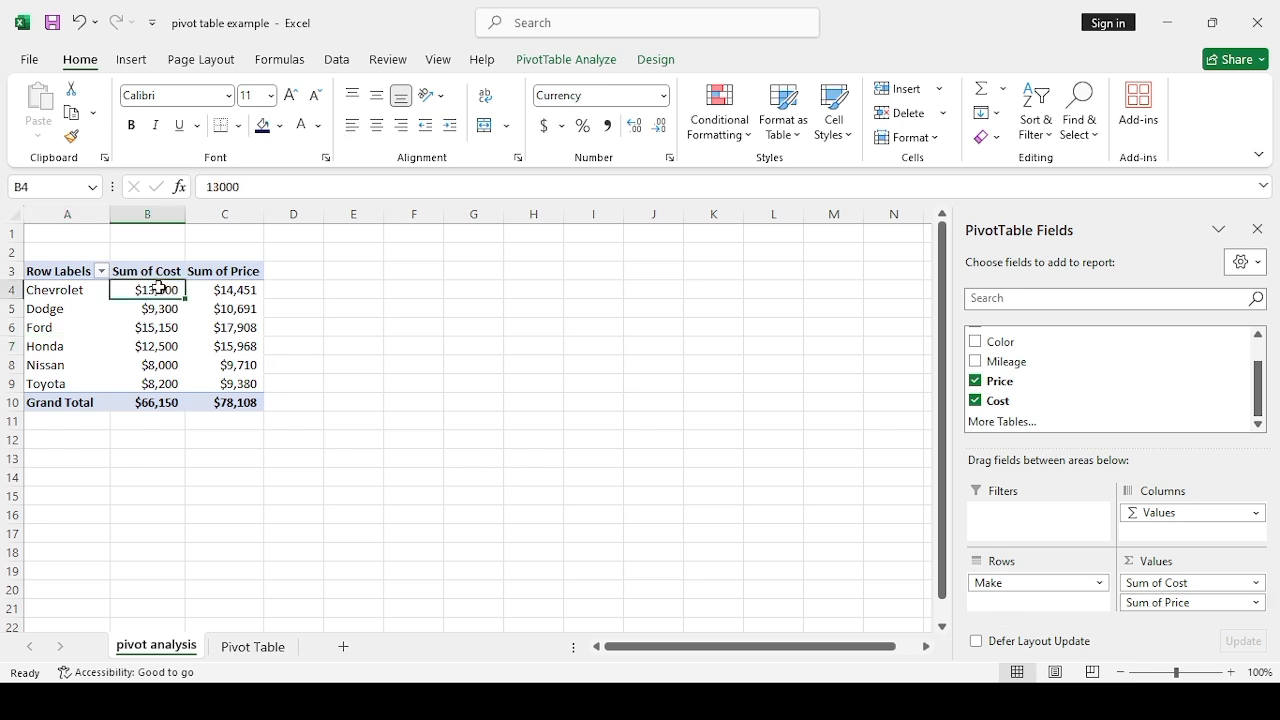
click(242, 290)
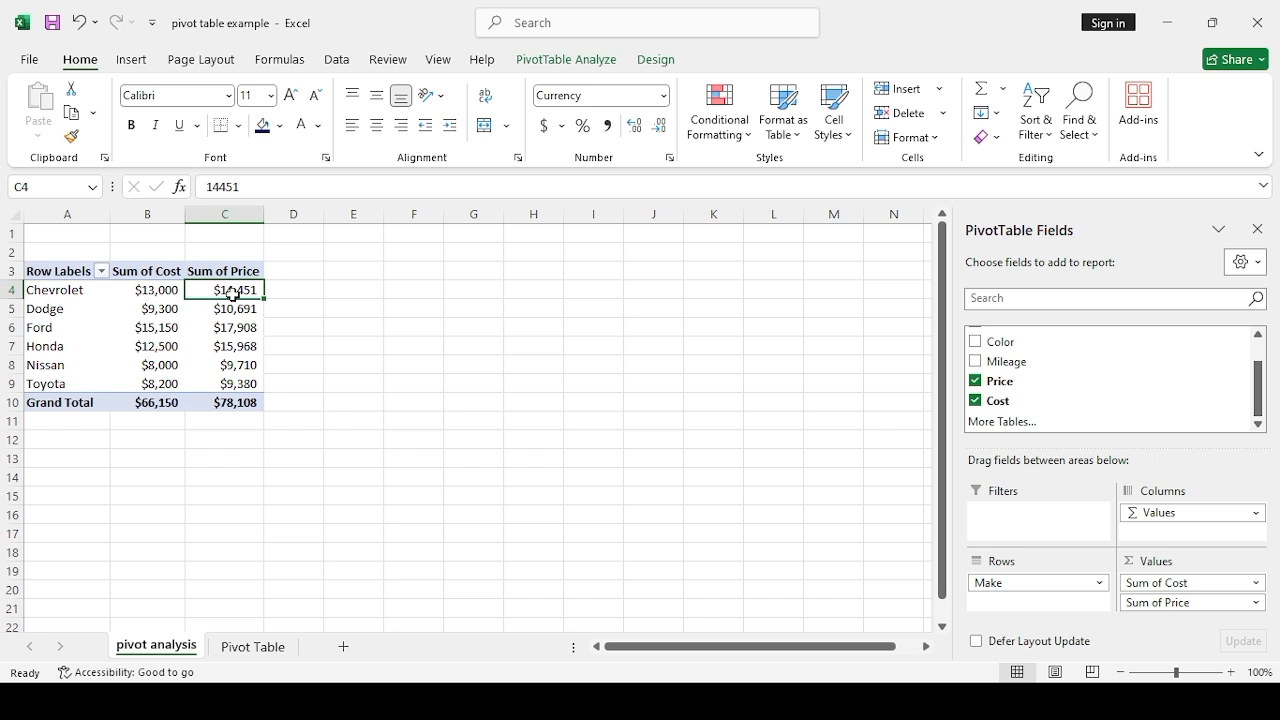
Enter the heading "gain" in D3 and, in D4, a formula subtracting Chevrolet's Sum of Cost from its Sum of Price.
click(311, 277)
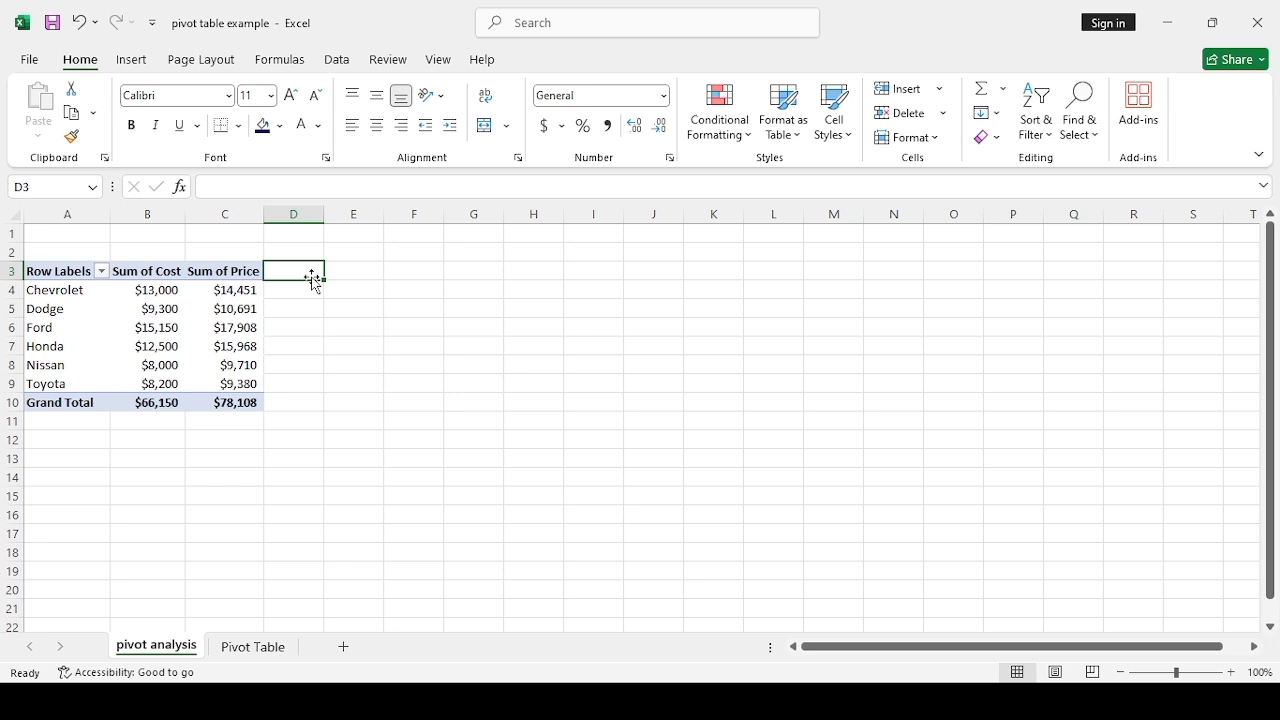
text(gain)
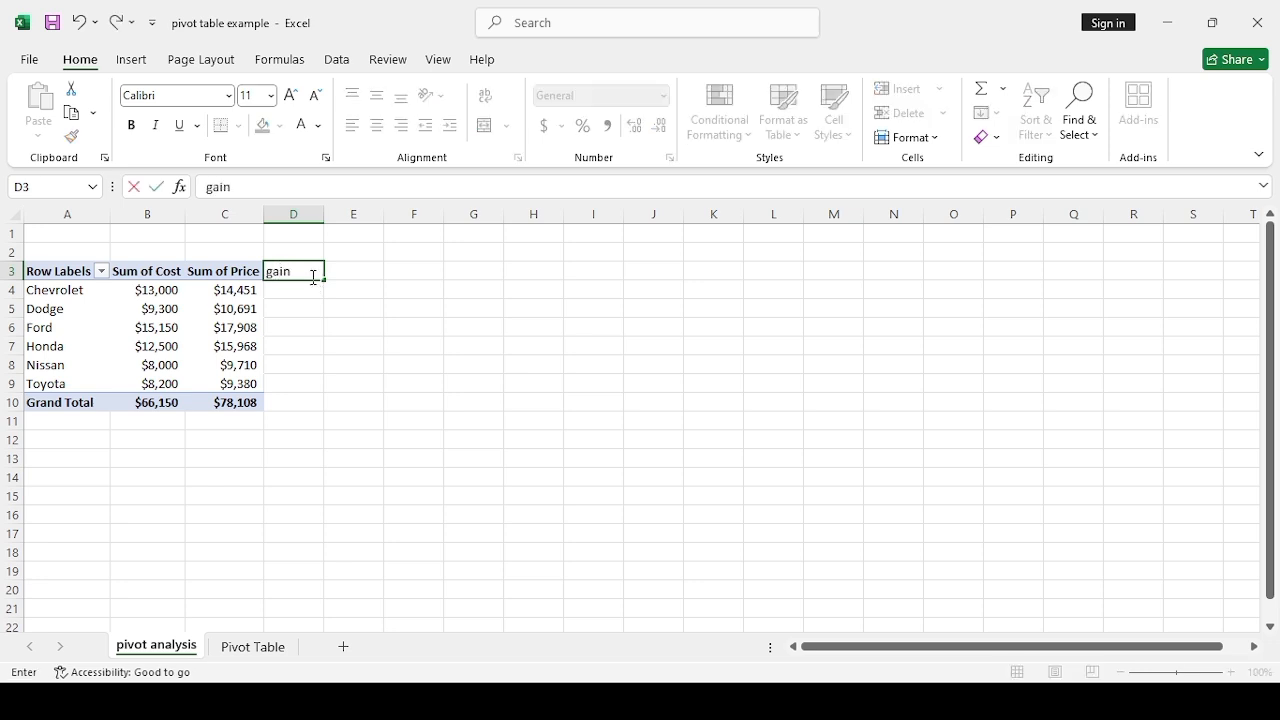
key(Return)
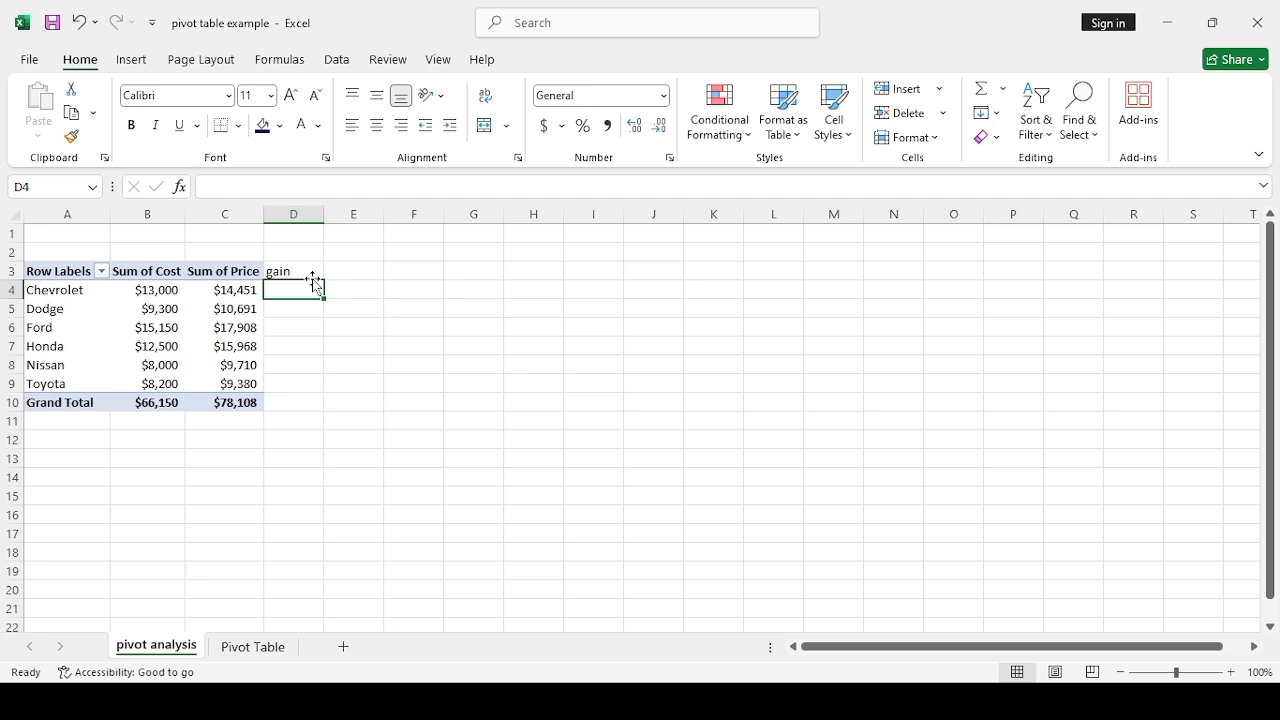
text(=)
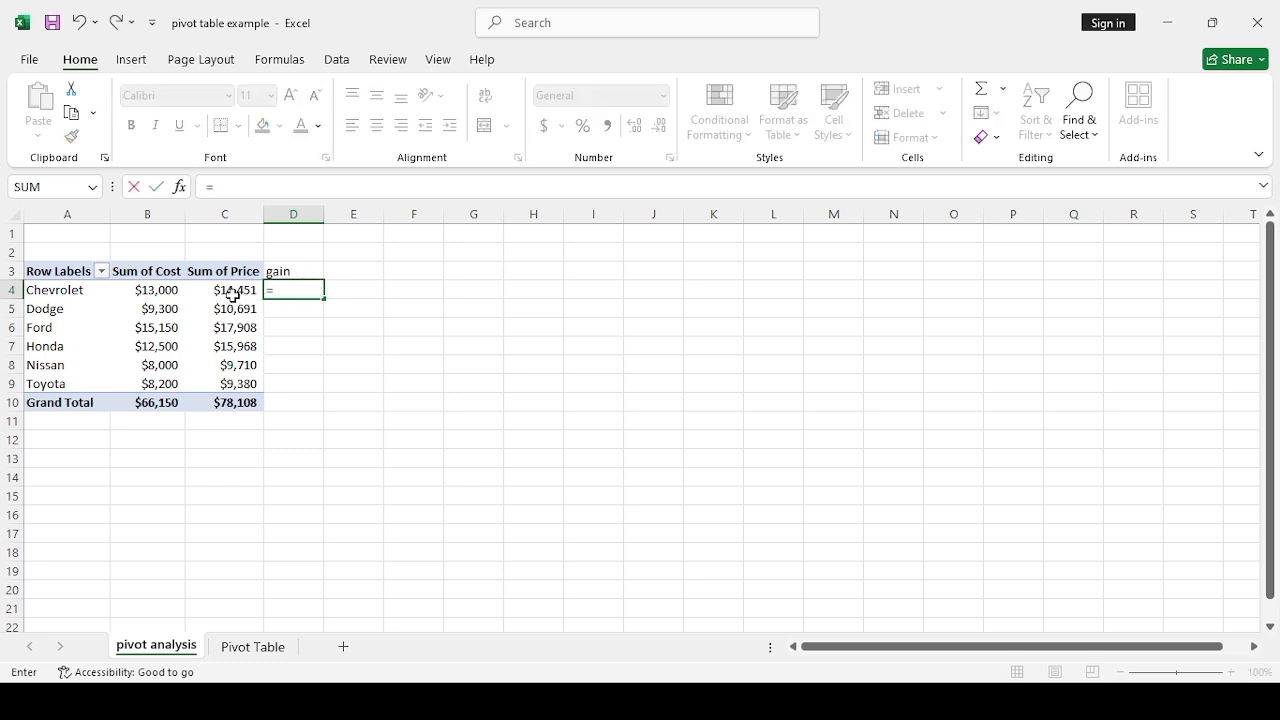
click(232, 293)
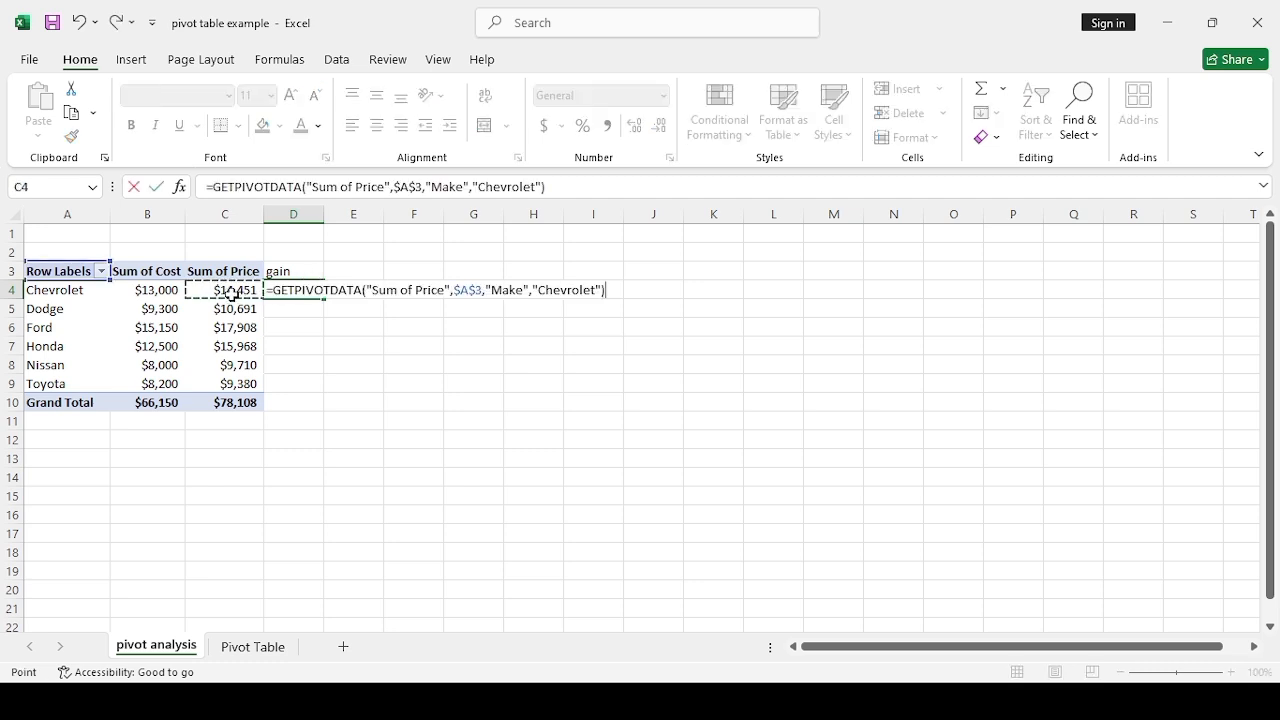
text(-)
click(170, 293)
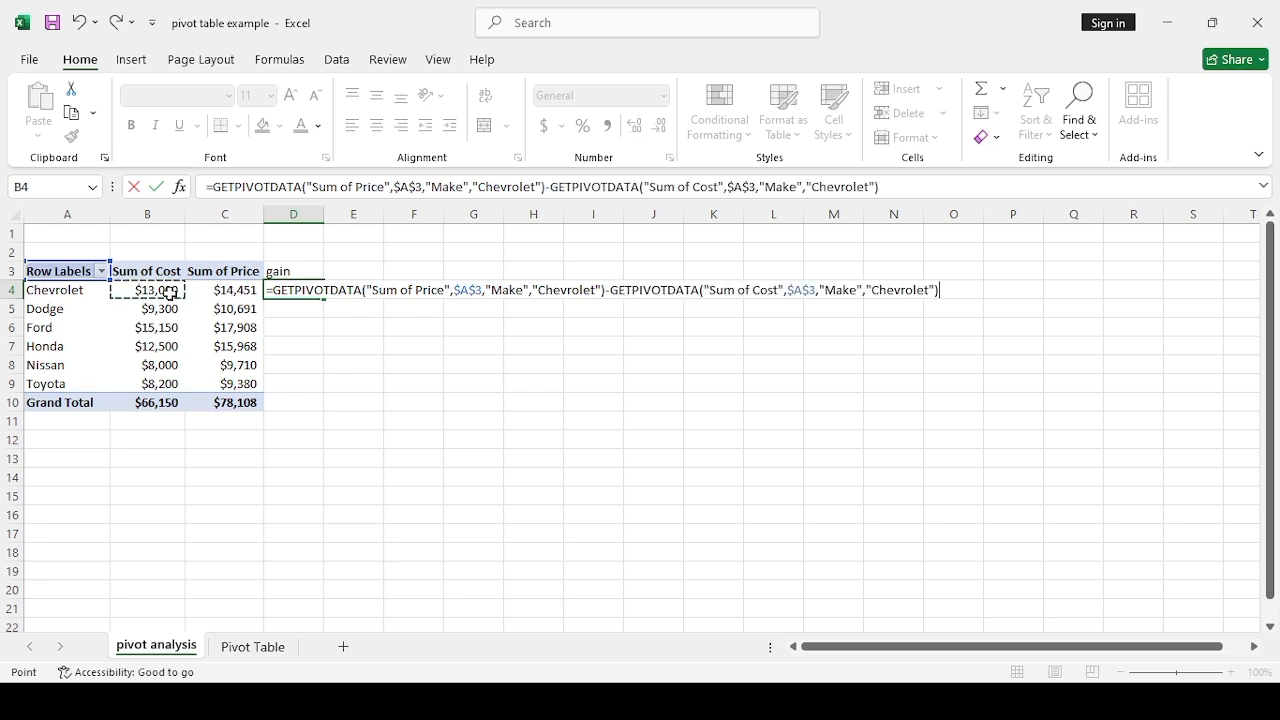
key(Return)
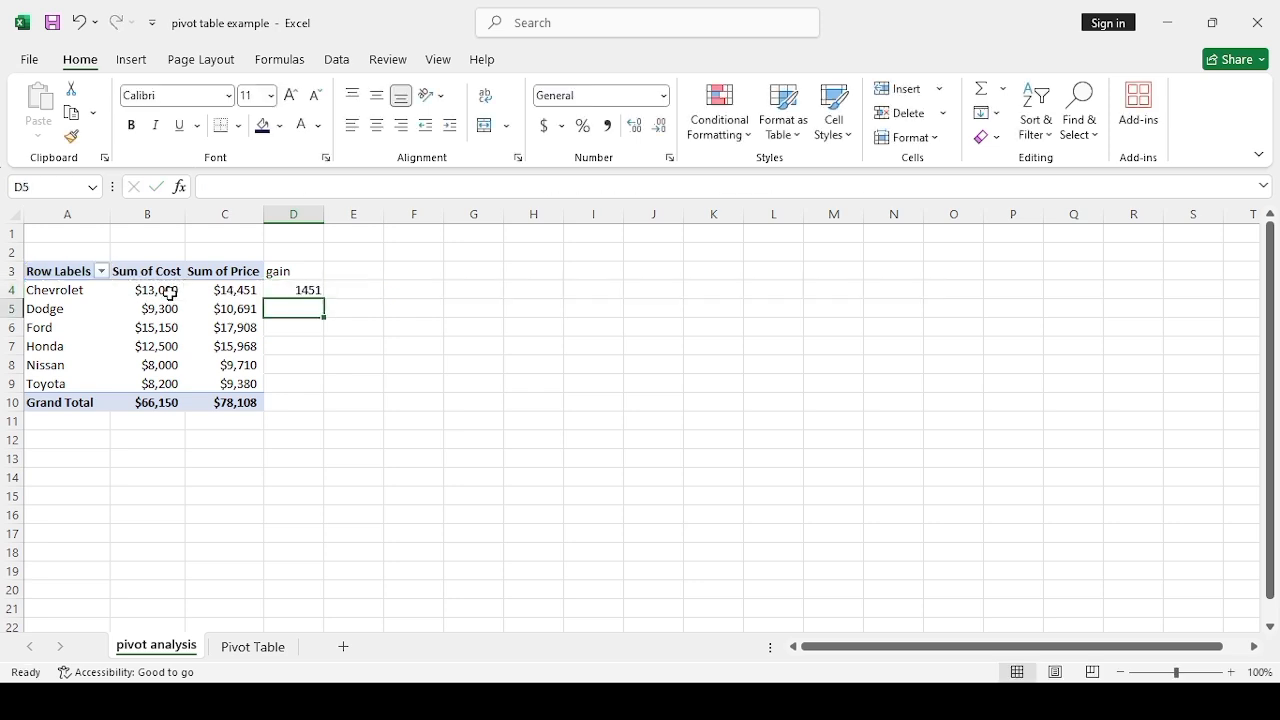
Check the gain formula in D4 against Chevrolet's summed price and summed cost.
click(318, 289)
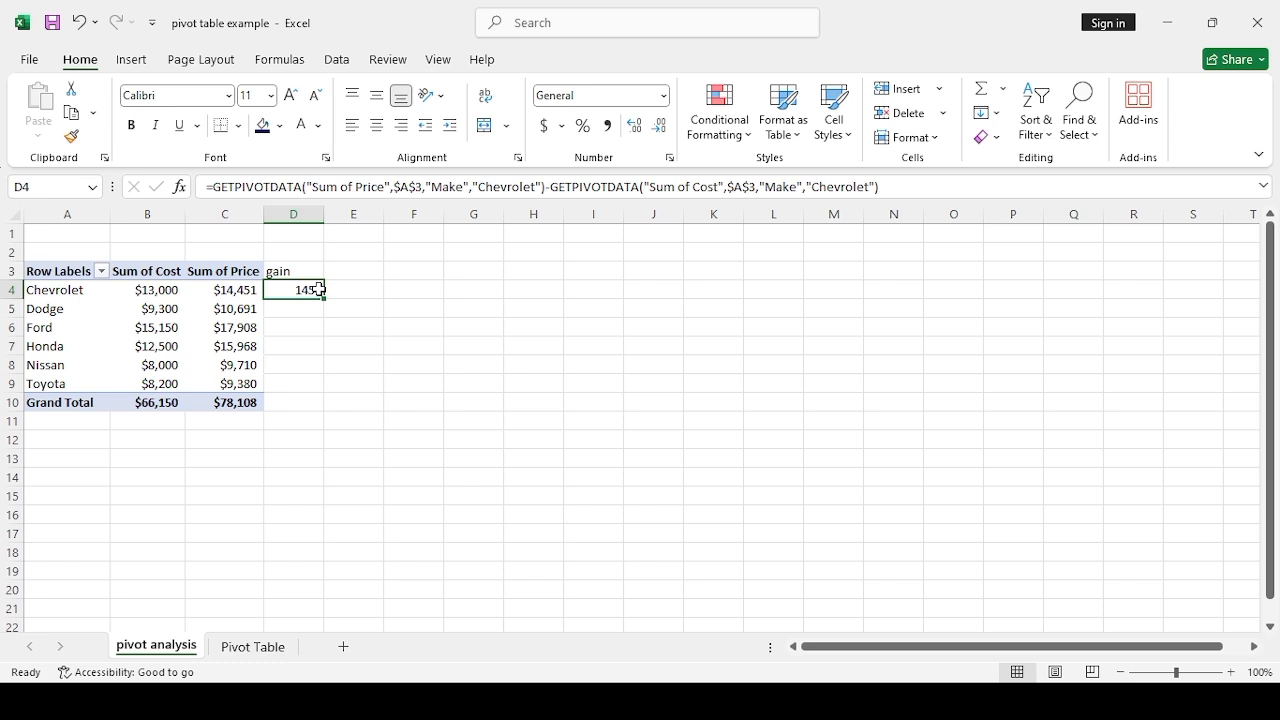
key(Return)
click(333, 291)
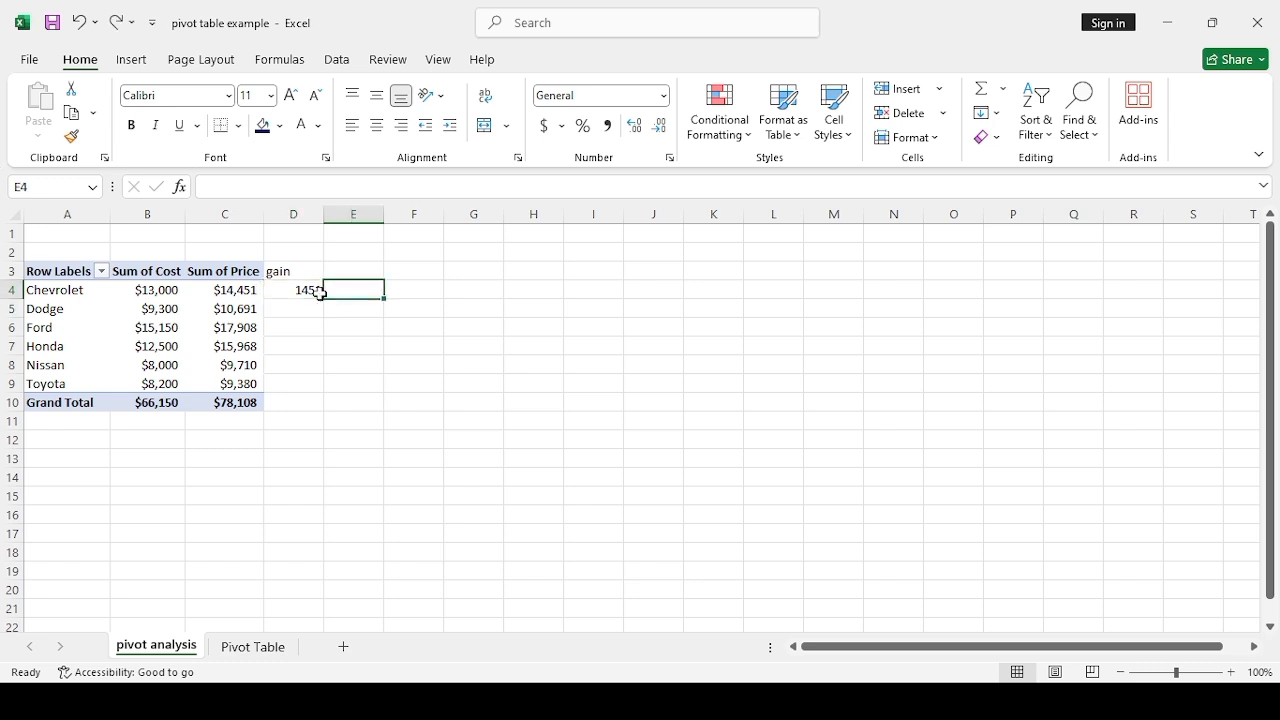
click(244, 296)
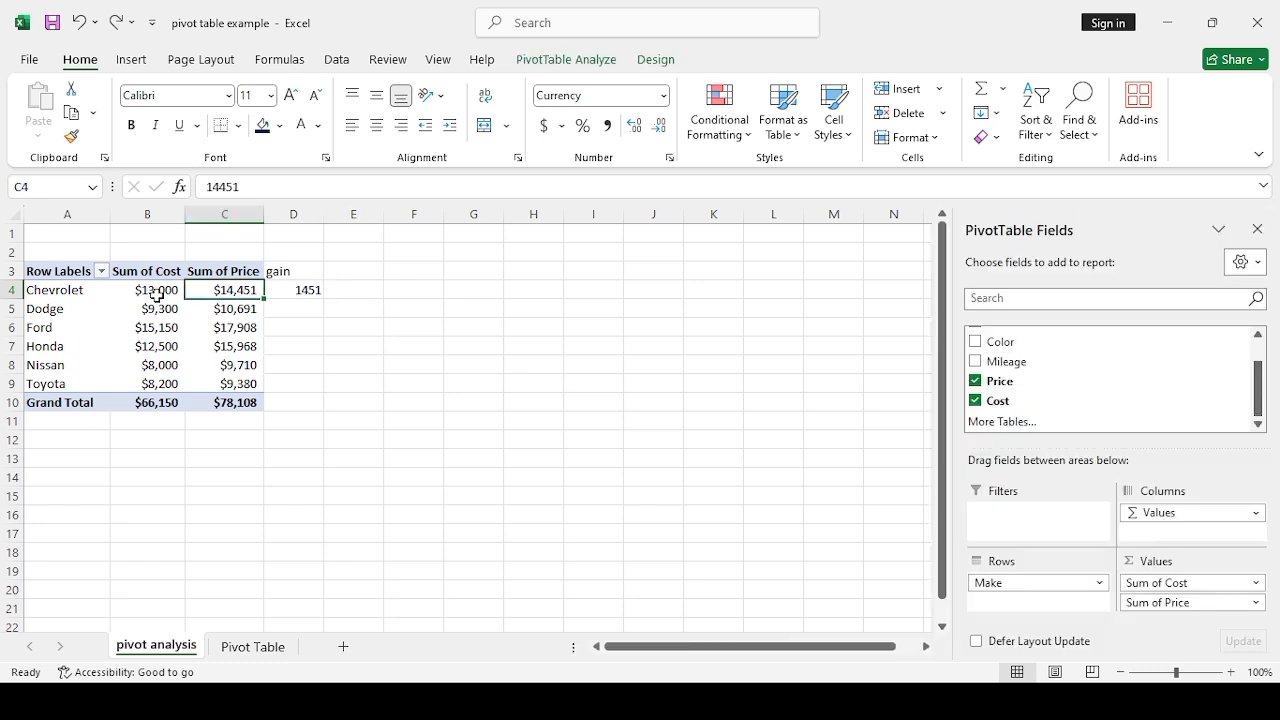
click(157, 296)
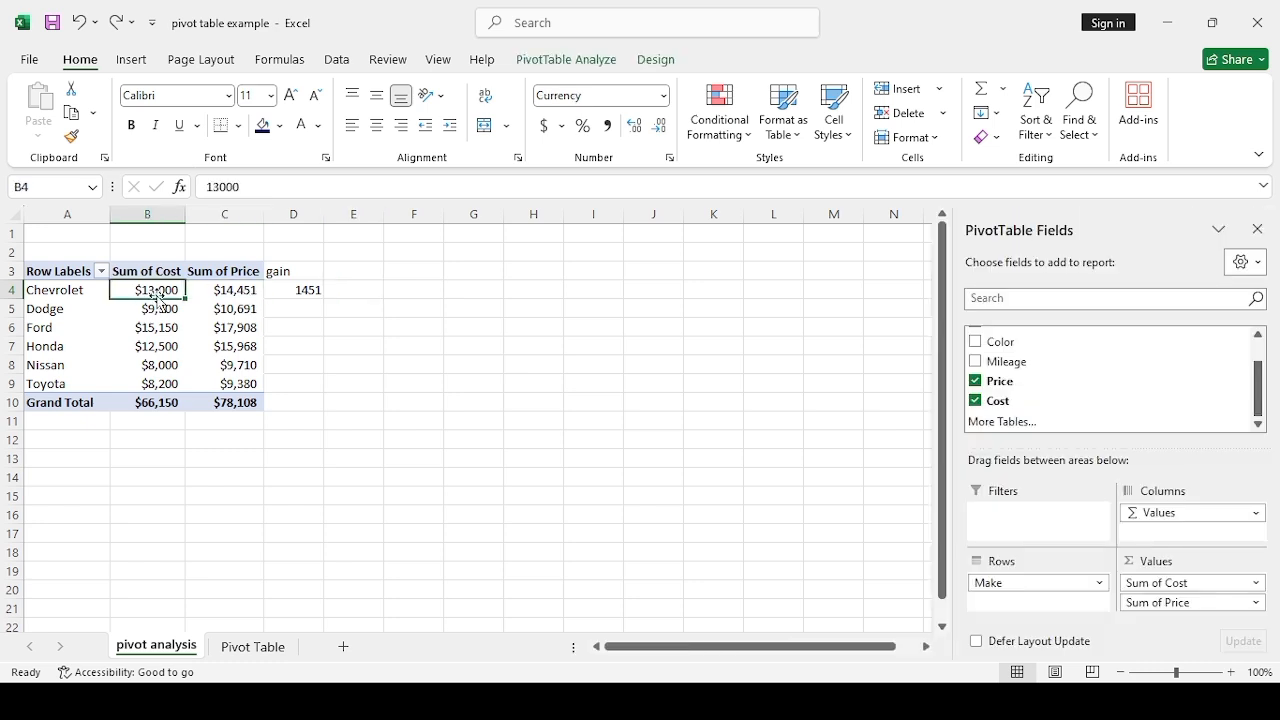
click(316, 289)
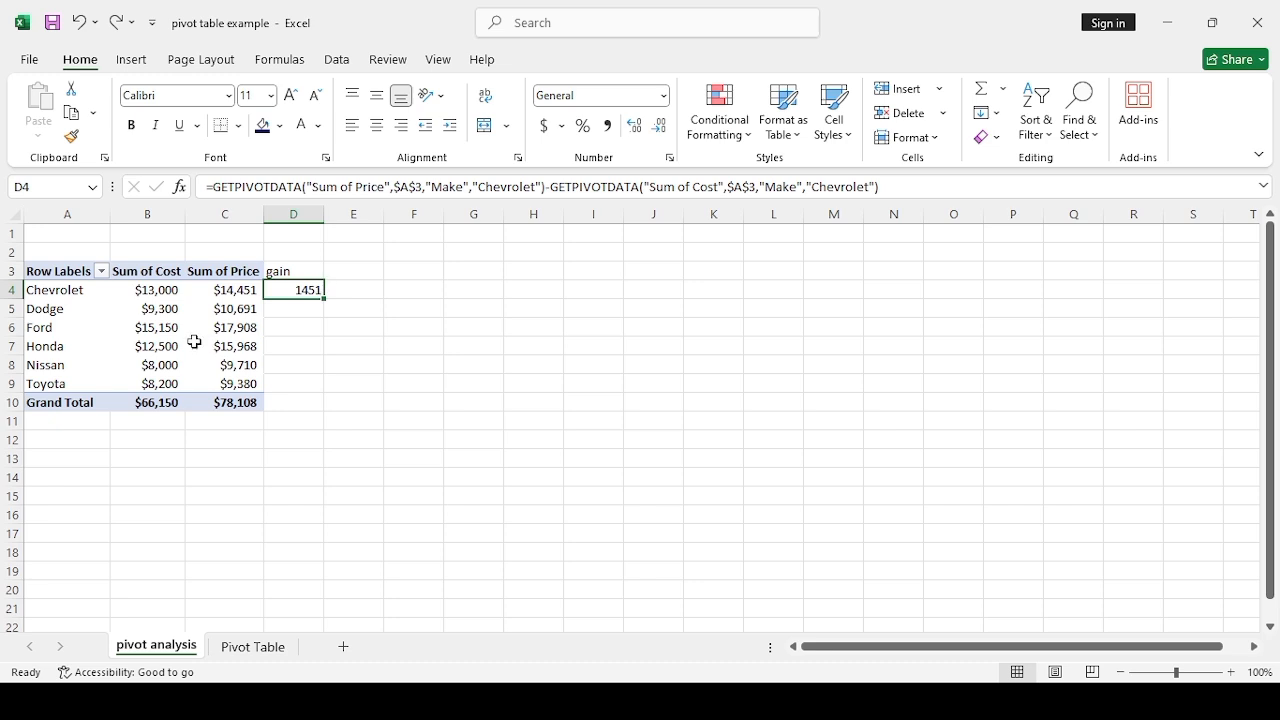
click(188, 334)
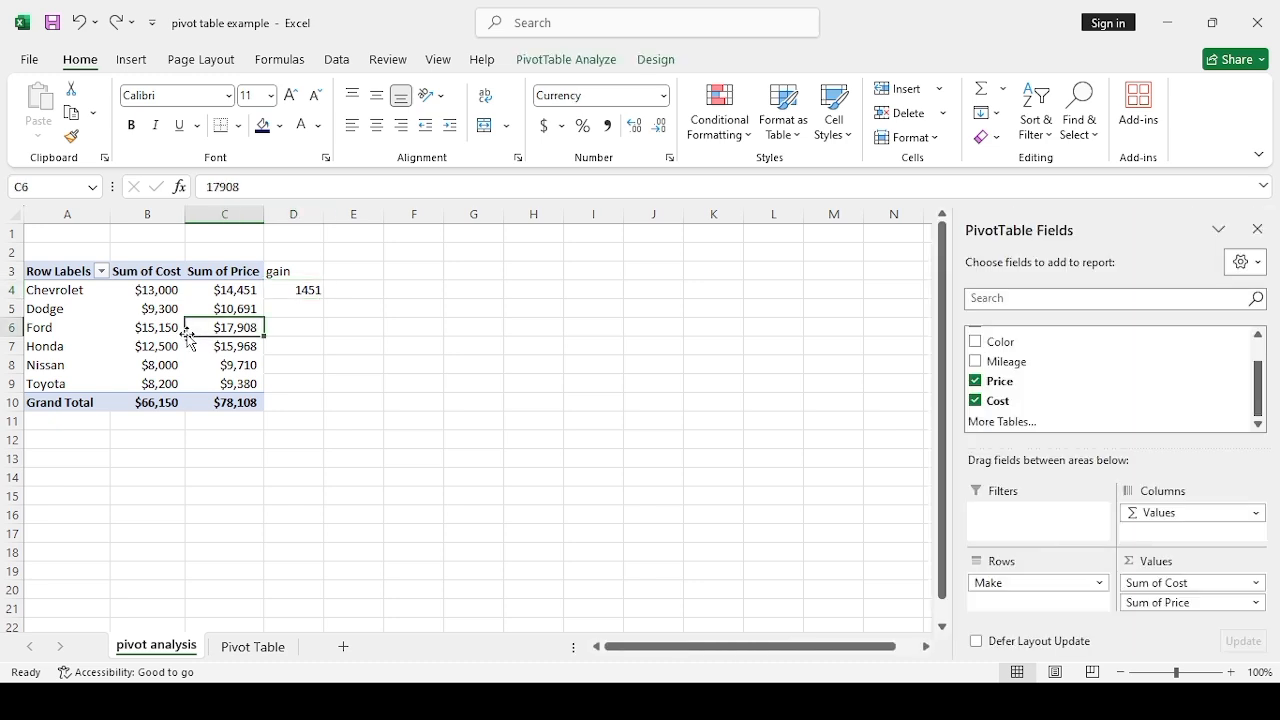
Delete the gain heading and formula from D3:D9 beside the pivot table.
drag(290, 274, 295, 383)
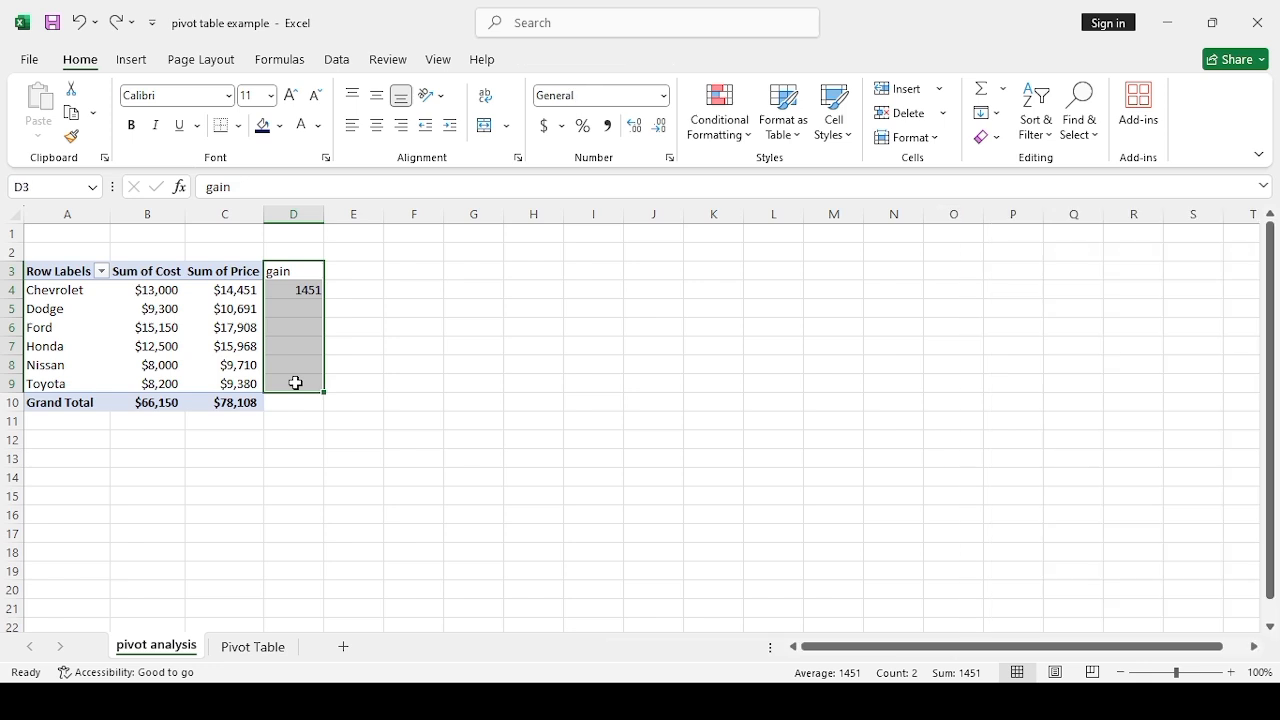
key(Delete)
click(368, 348)
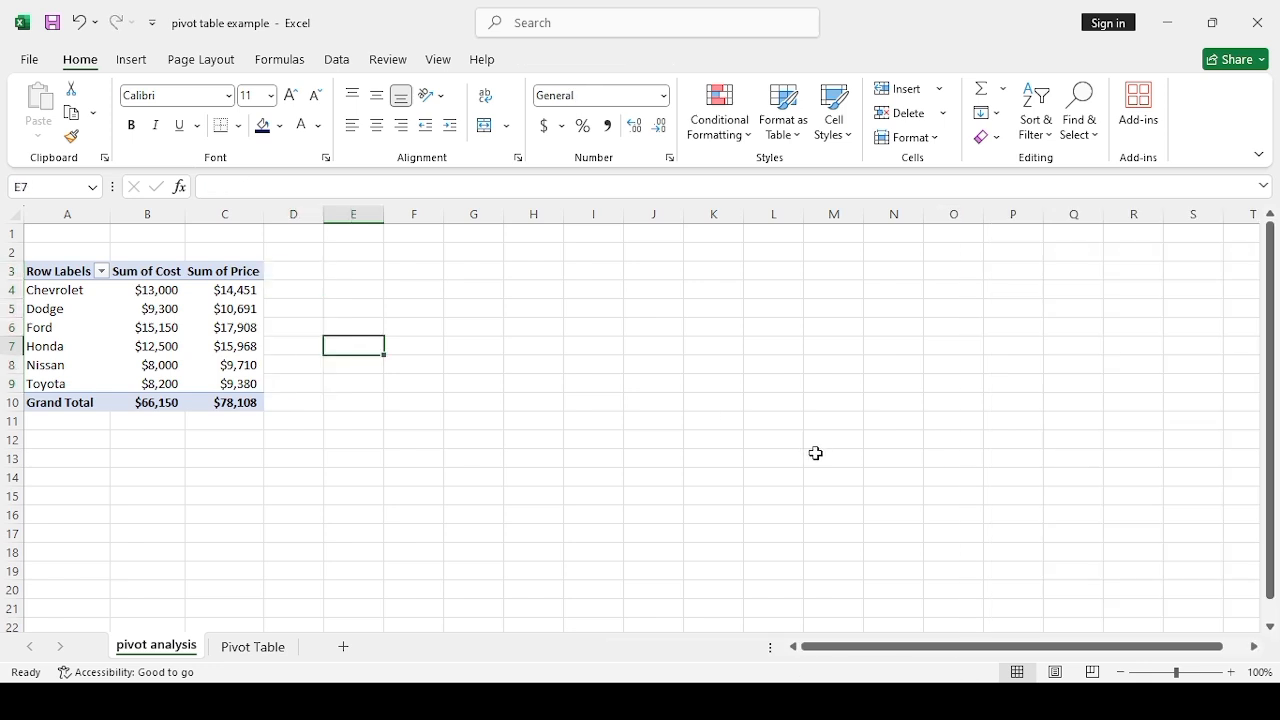
Remove Price from the pivot table's values and add Model as the column field.
click(224, 330)
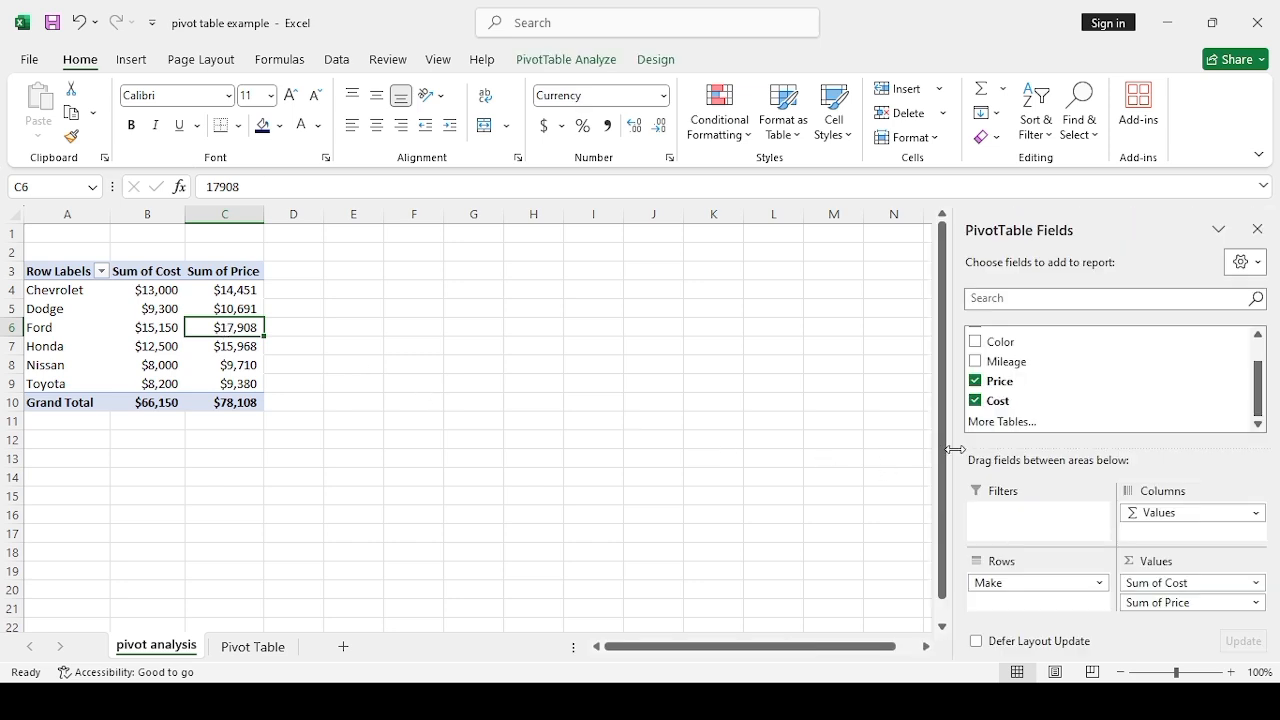
click(975, 381)
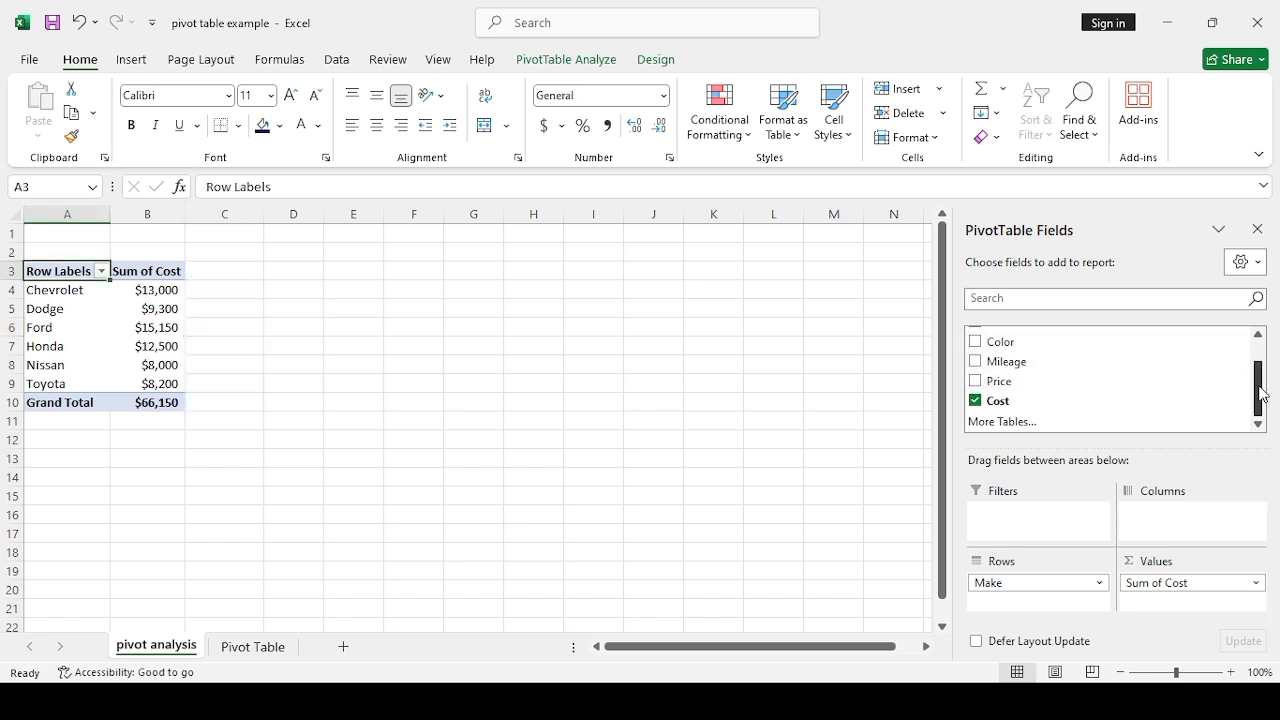
drag(1257, 390, 1258, 372)
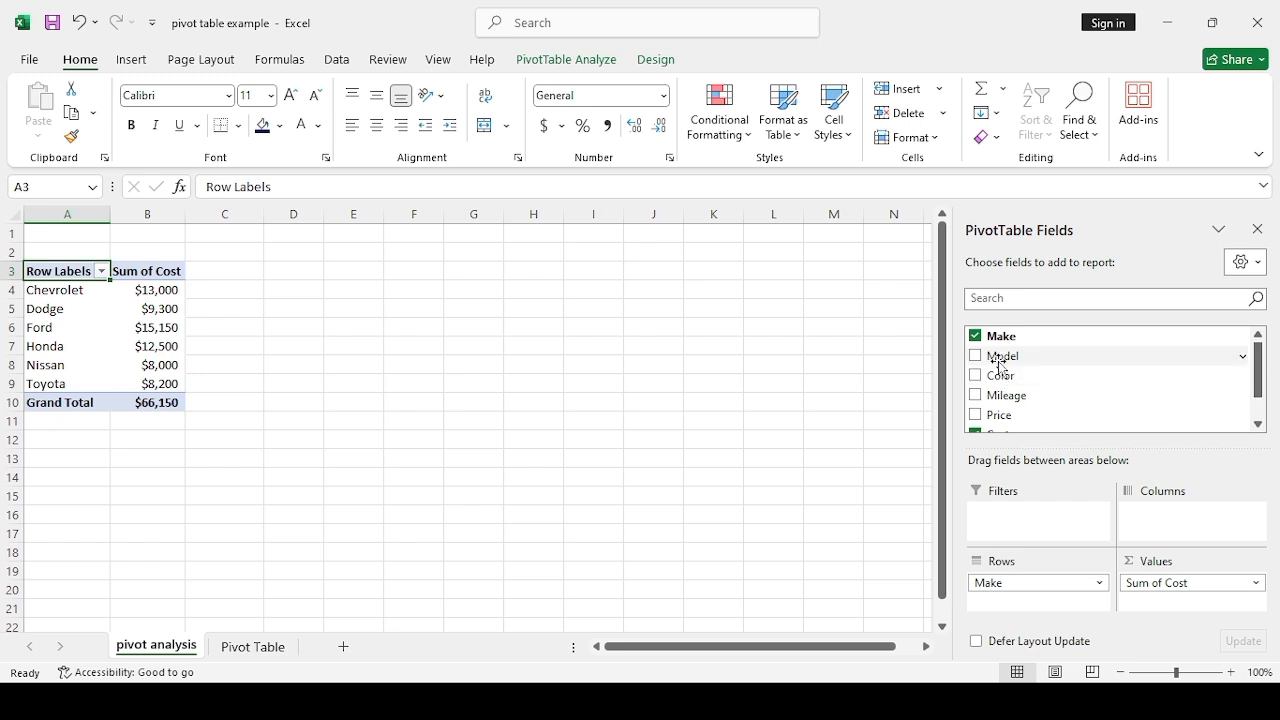
drag(1000, 365, 1147, 518)
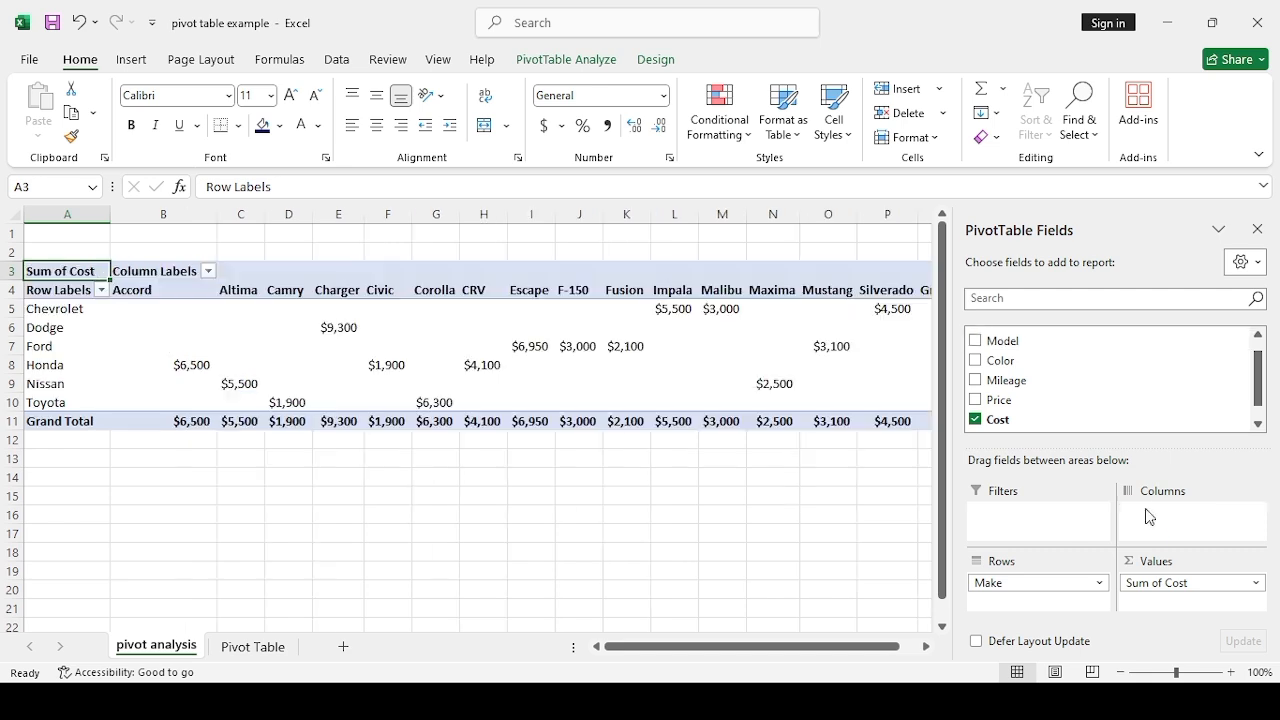
click(724, 499)
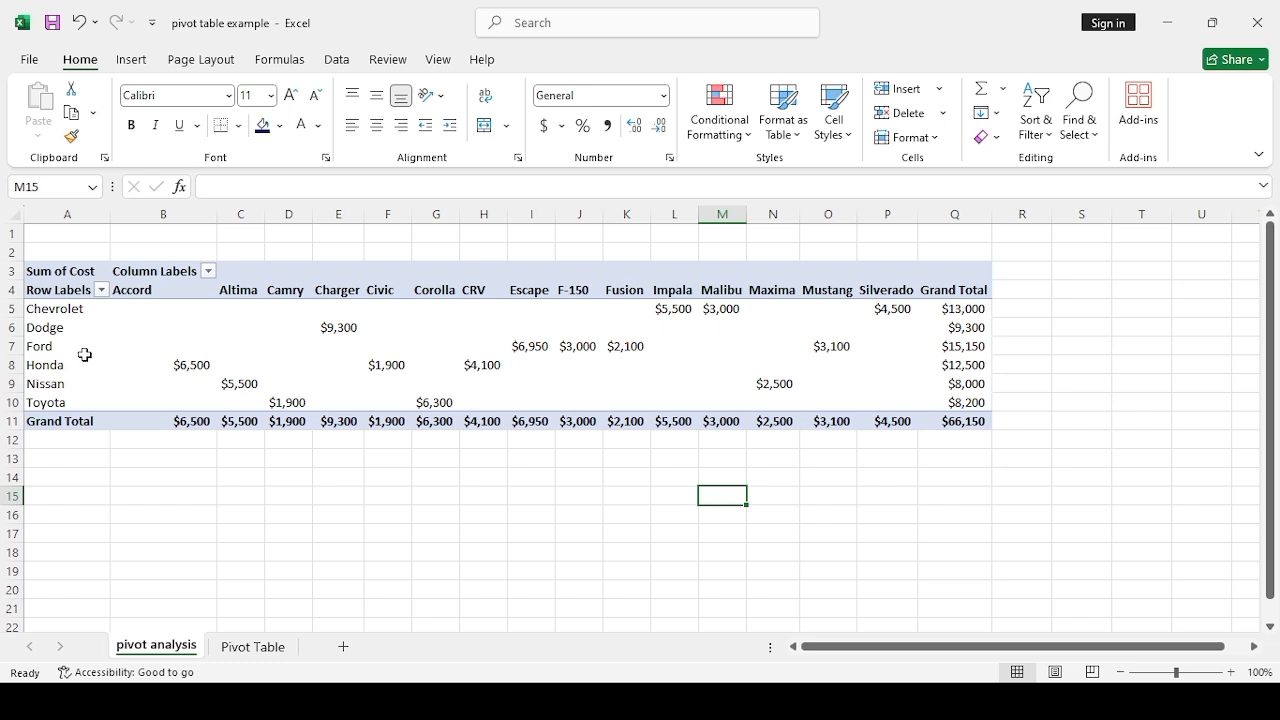
Examine Chevrolet's cost for each model and its row total in the pivot table, and move on to the Dodge row.
click(55, 314)
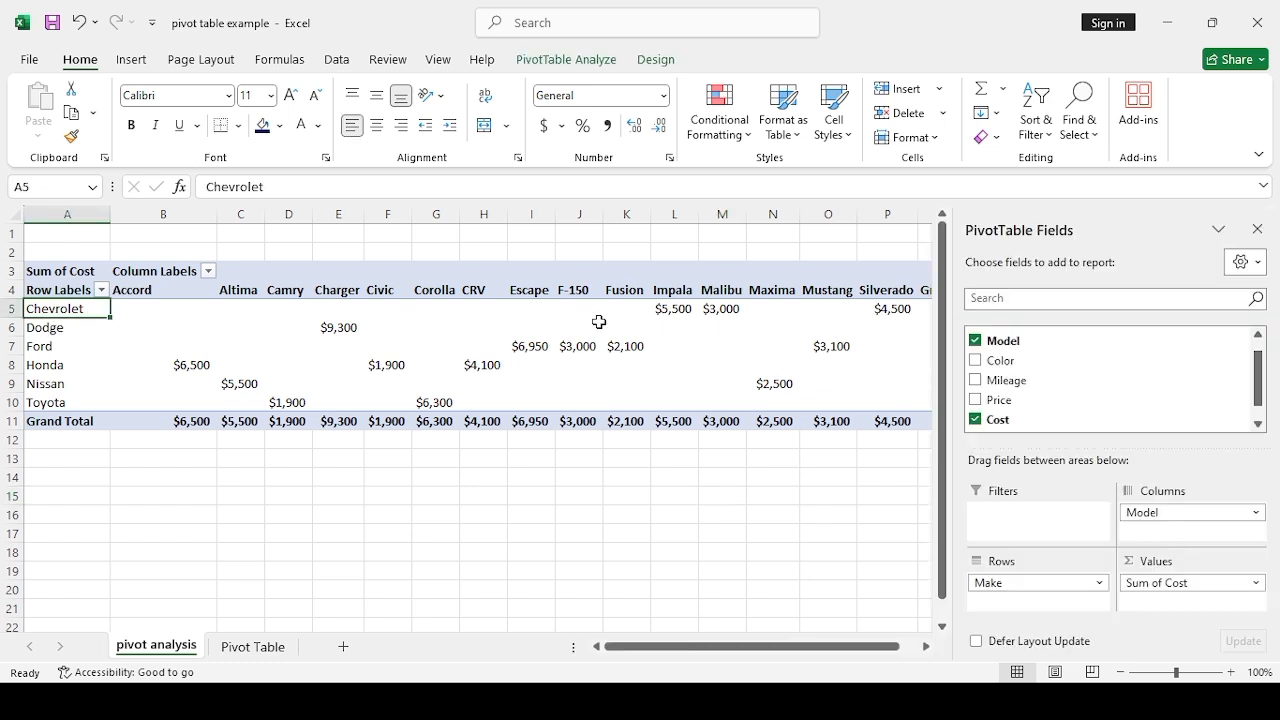
click(664, 309)
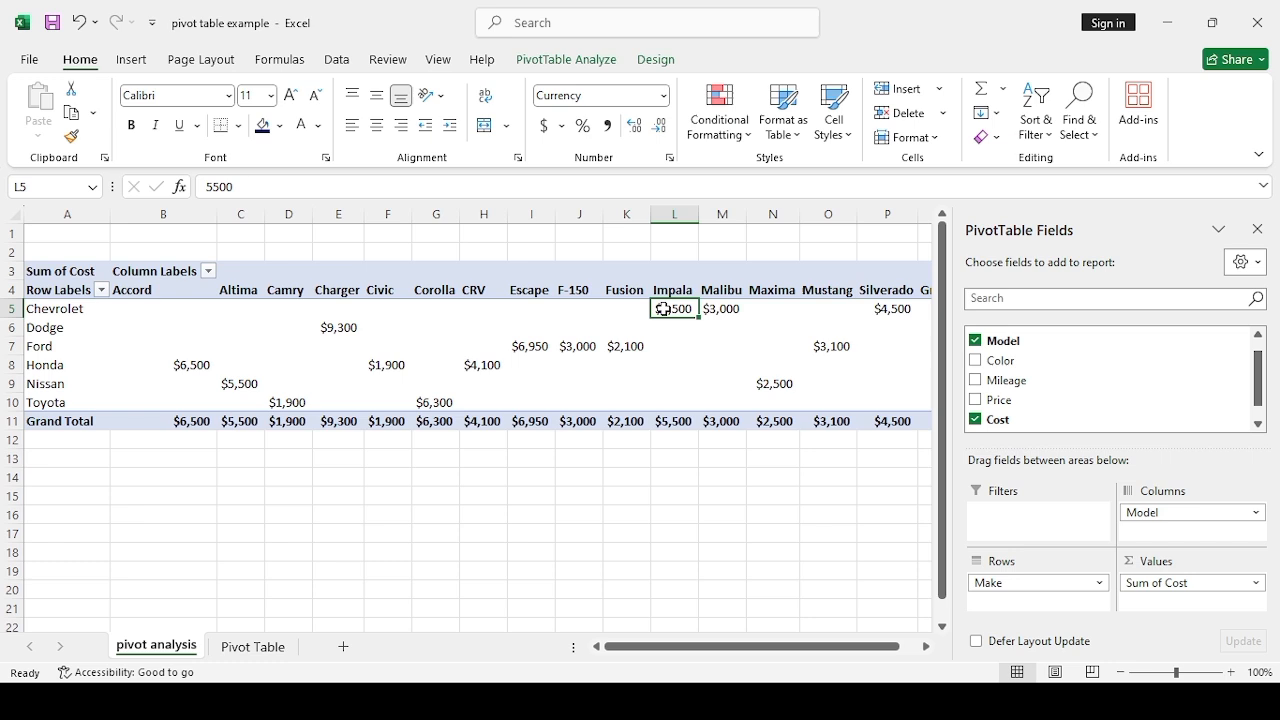
click(723, 310)
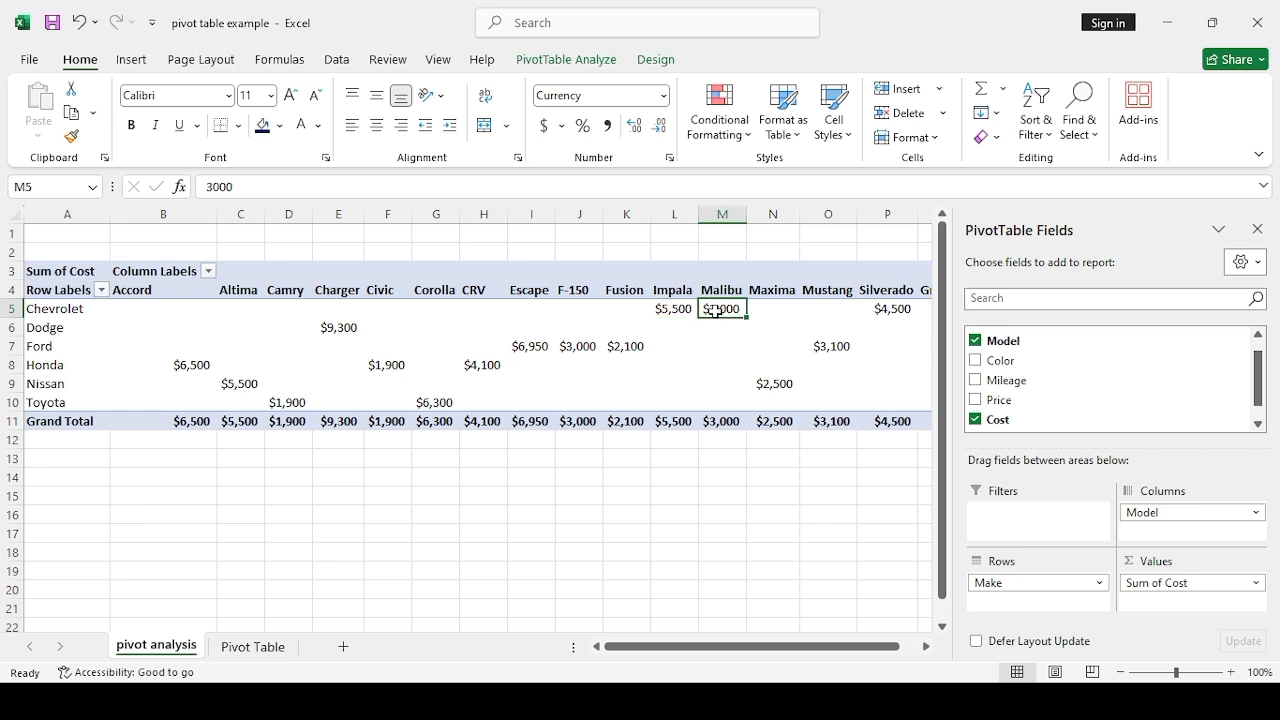
click(889, 309)
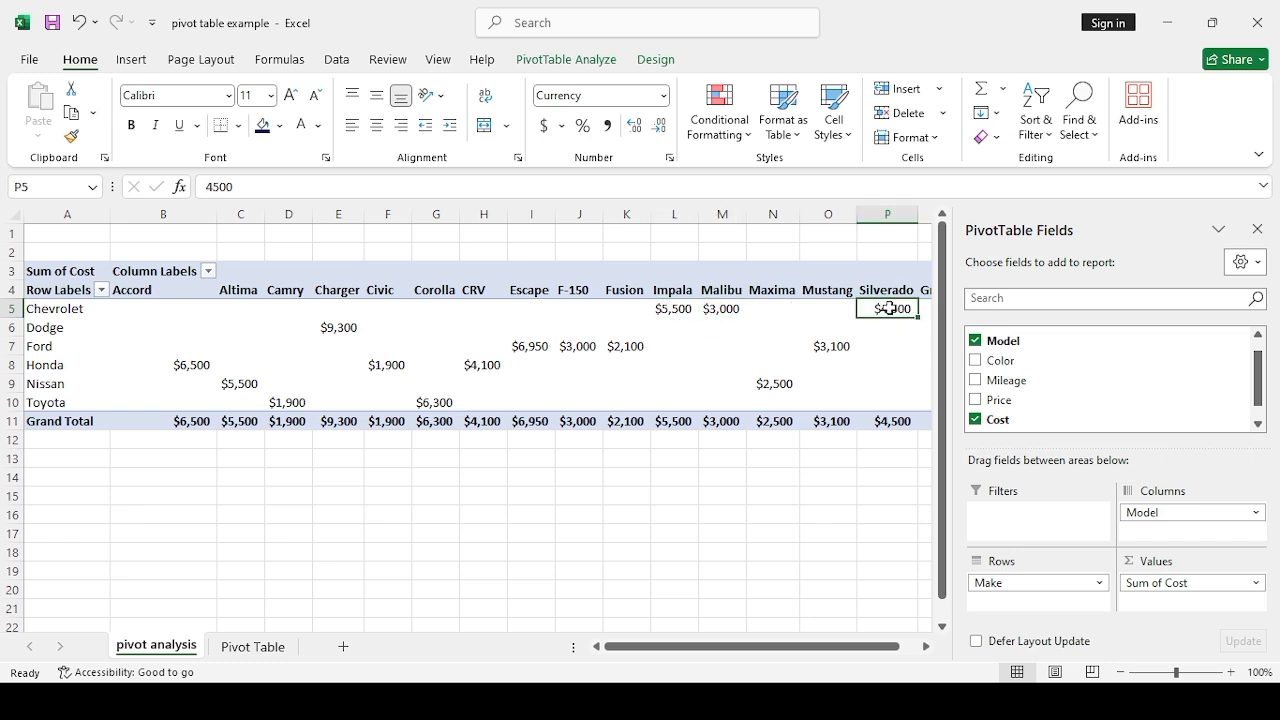
key(Right)
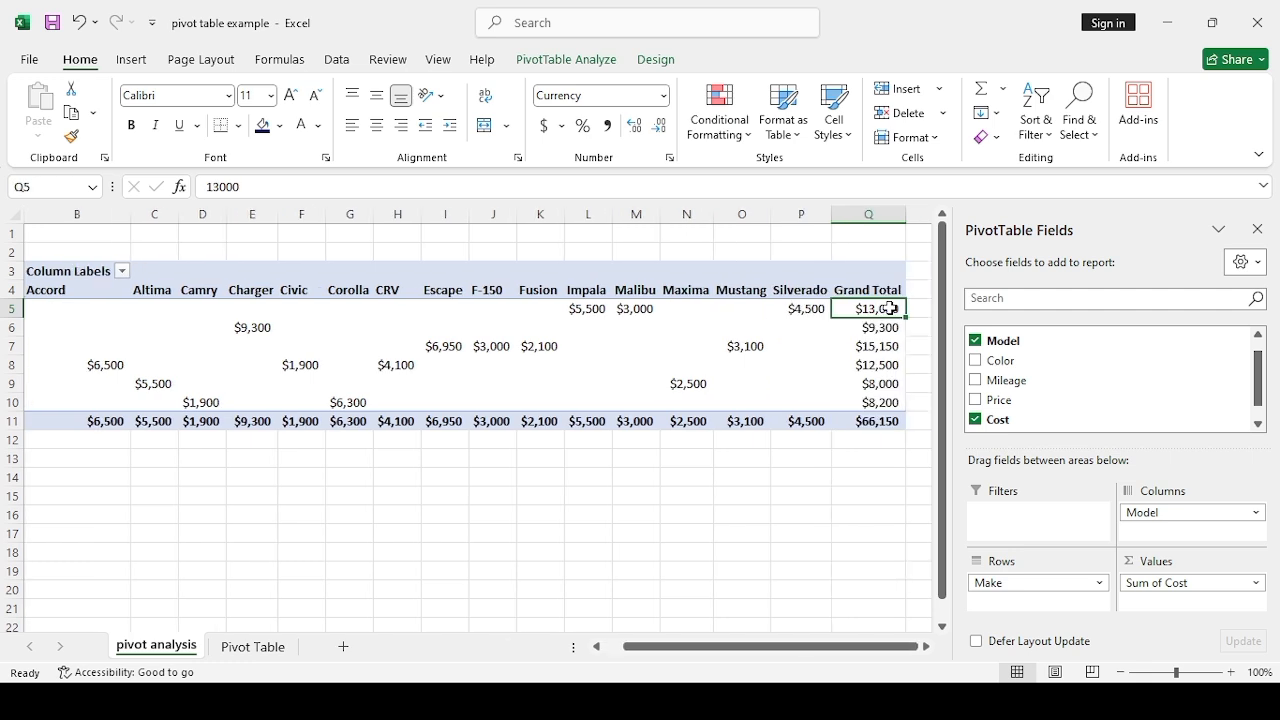
key(Left)
key(Down)
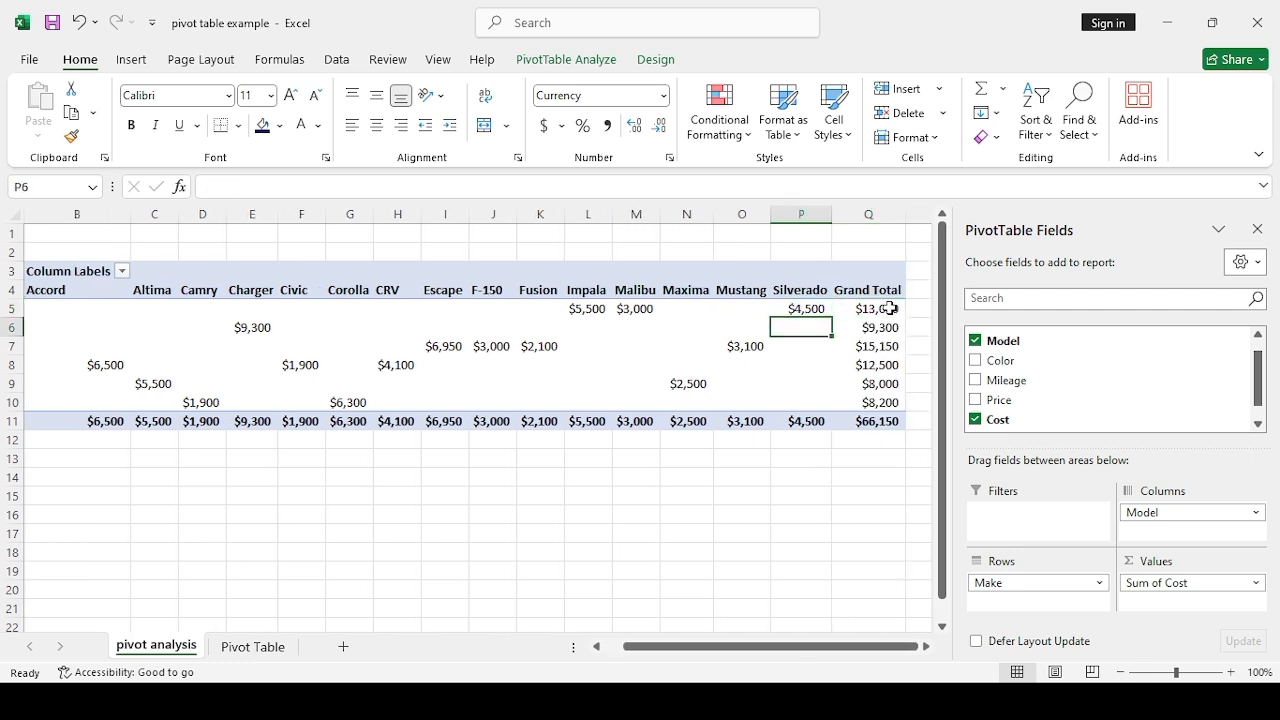
key(Left)
key(Left)
key(Left)
key(Left)
key(Left)
key(Left)
key(Left)
key(Left)
key(Left)
key(Left)
key(Left)
key(Left)
key(Left)
key(Left)
key(Left)
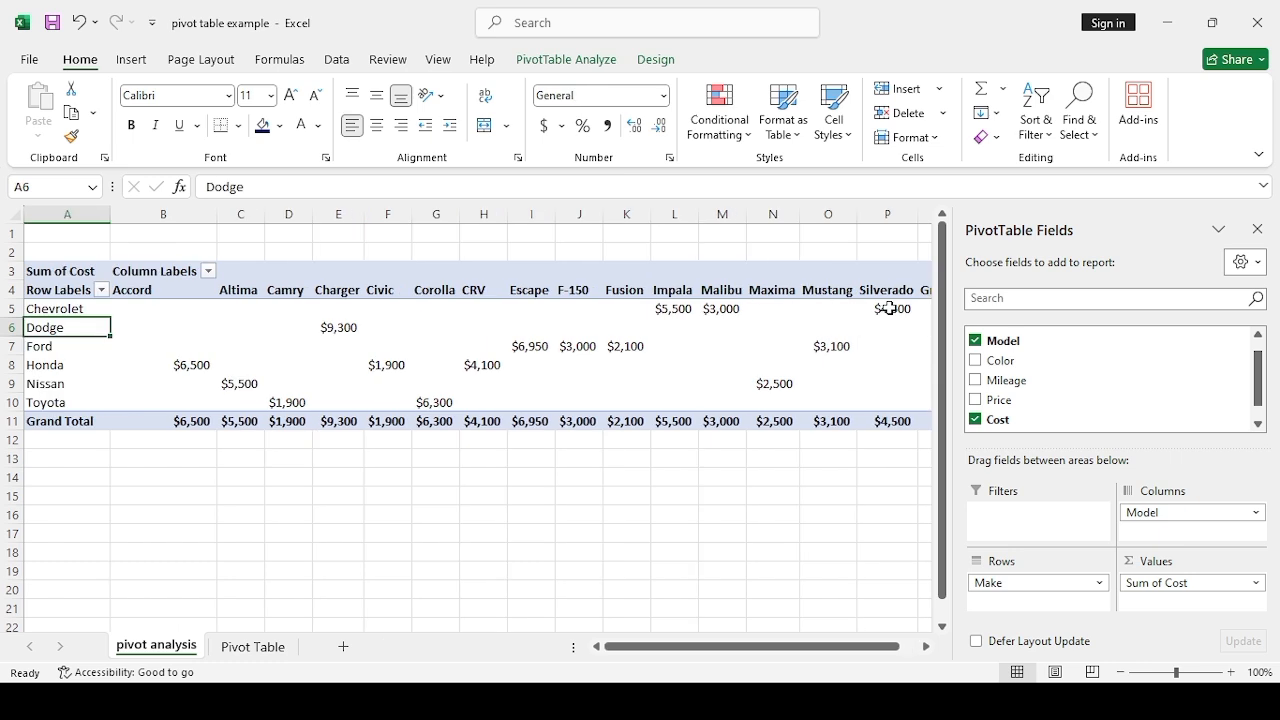
Examine Toyota's cost for each model and its row total in the pivot table, and return to the Toyota label.
key(Down)
key(Down)
key(Down)
key(Down)
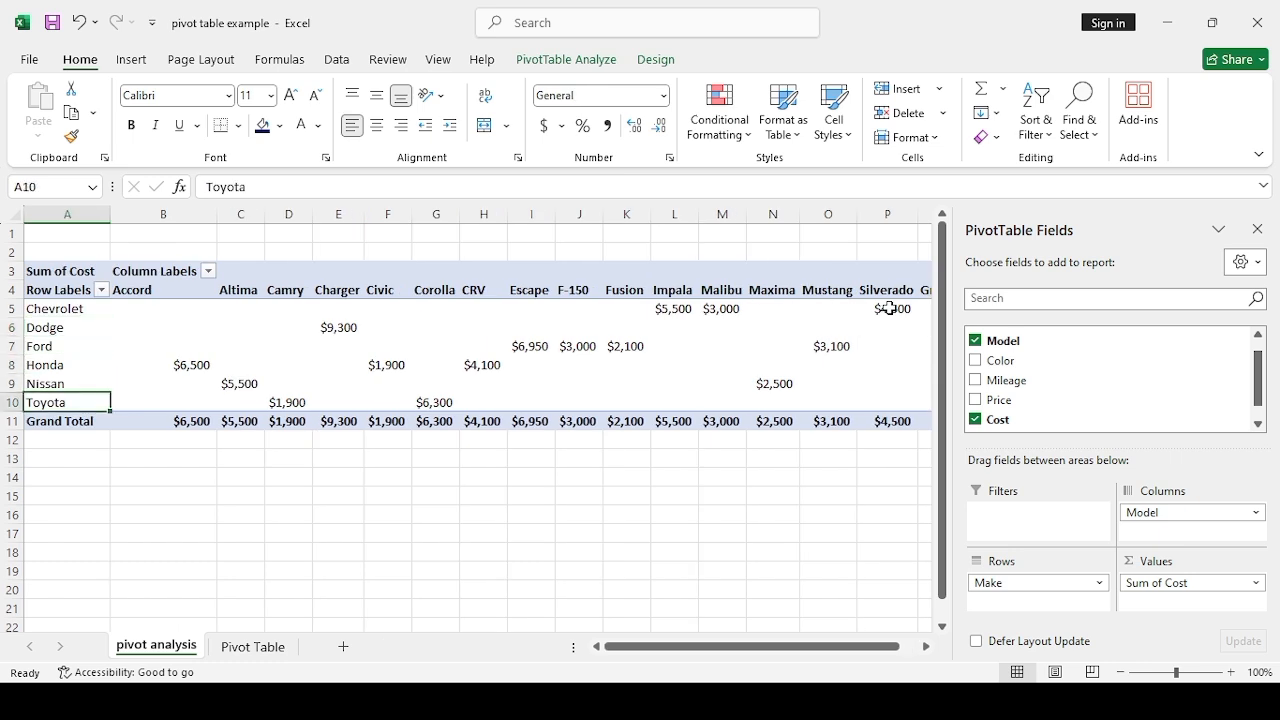
key(Right)
key(Right)
key(Right)
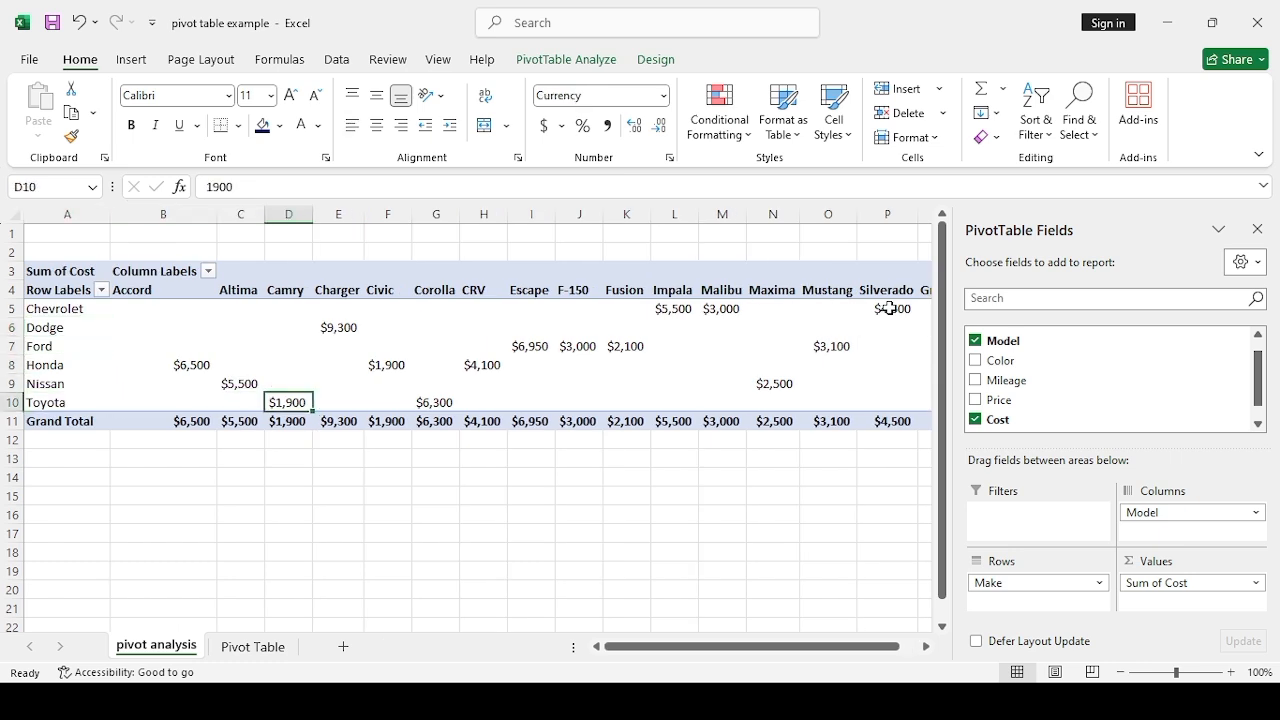
key(Right)
key(Right)
key(Right)
key(Right)
key(Right)
key(Right)
key(Right)
key(Right)
key(Right)
key(Right)
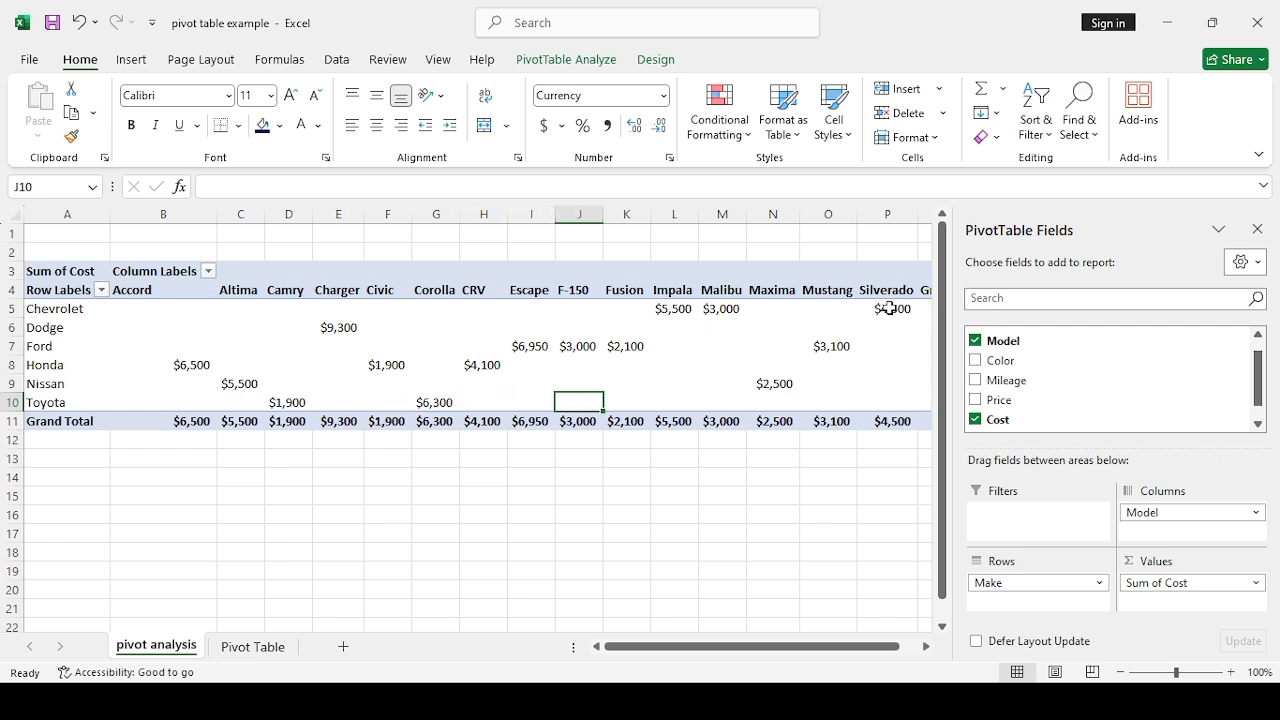
key(Right)
key(Right)
key(Right)
key(Right)
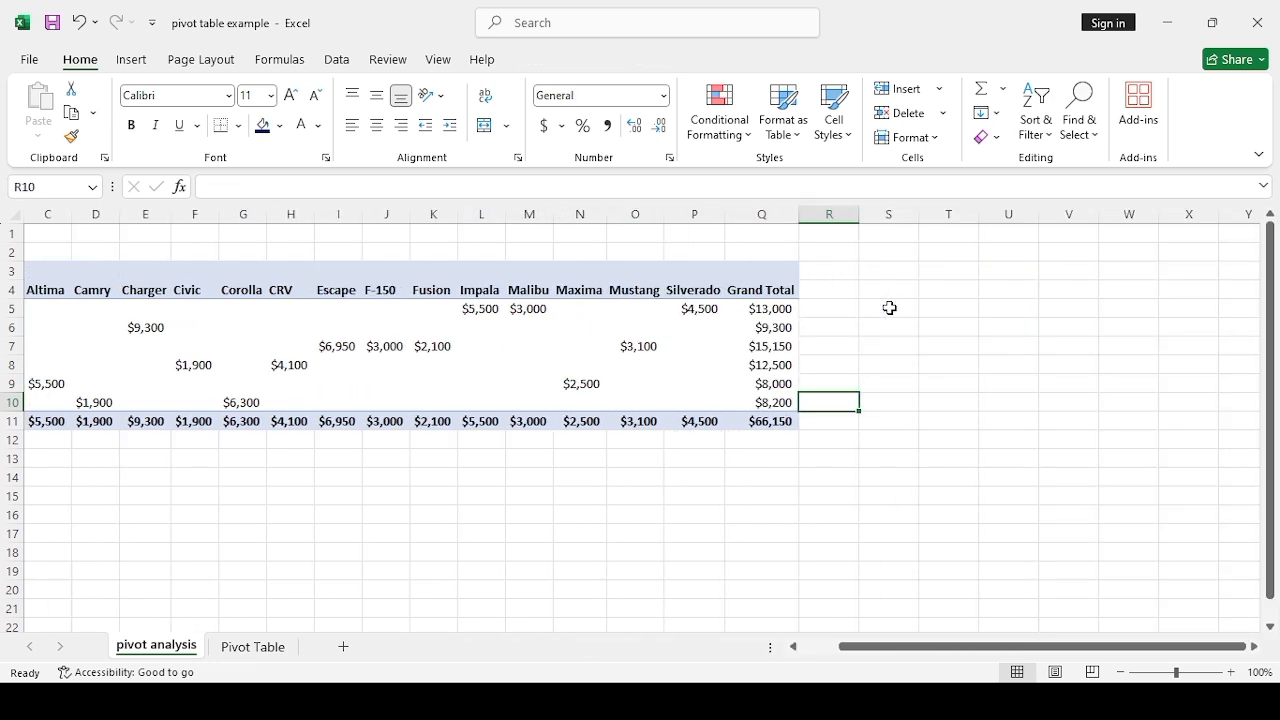
key(Left)
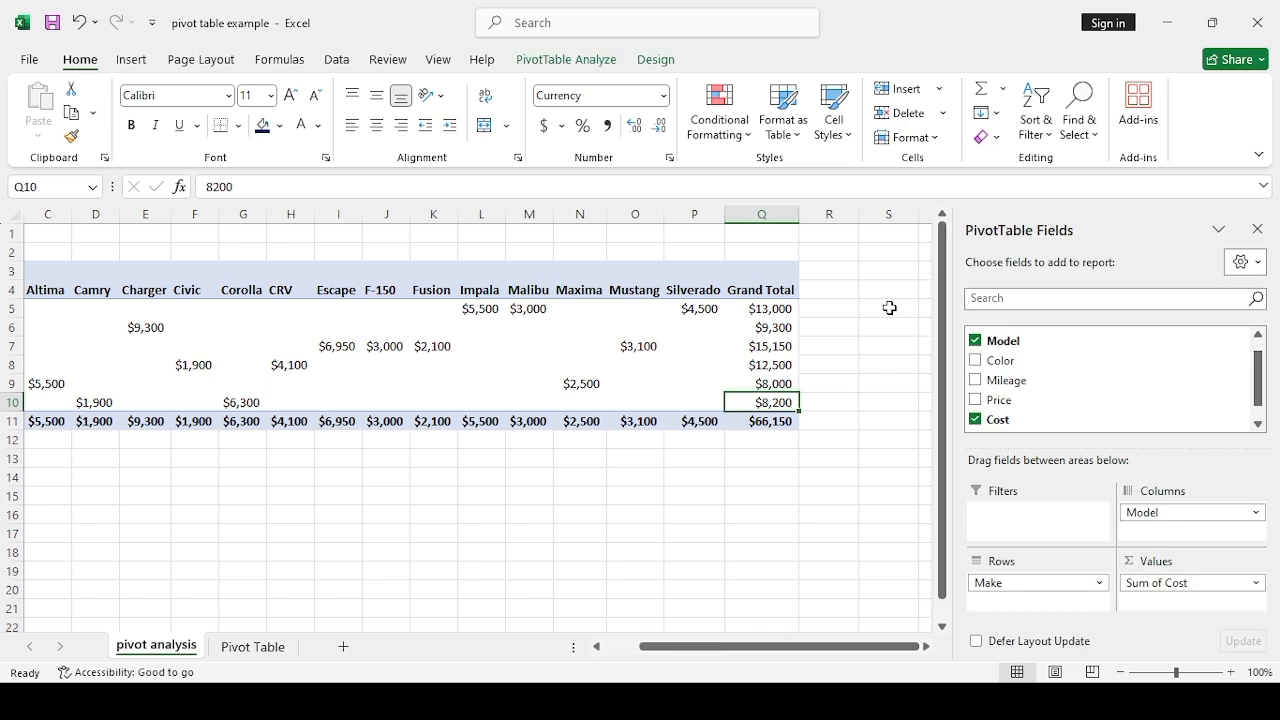
key(Home)
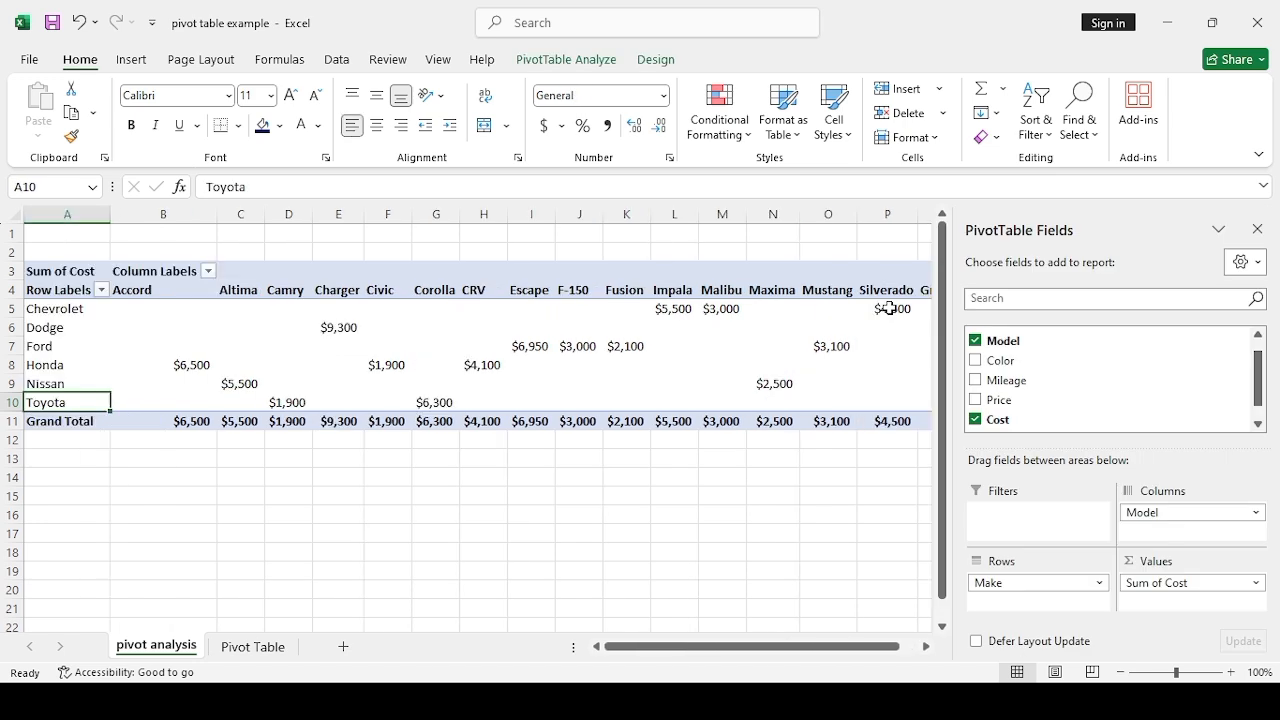